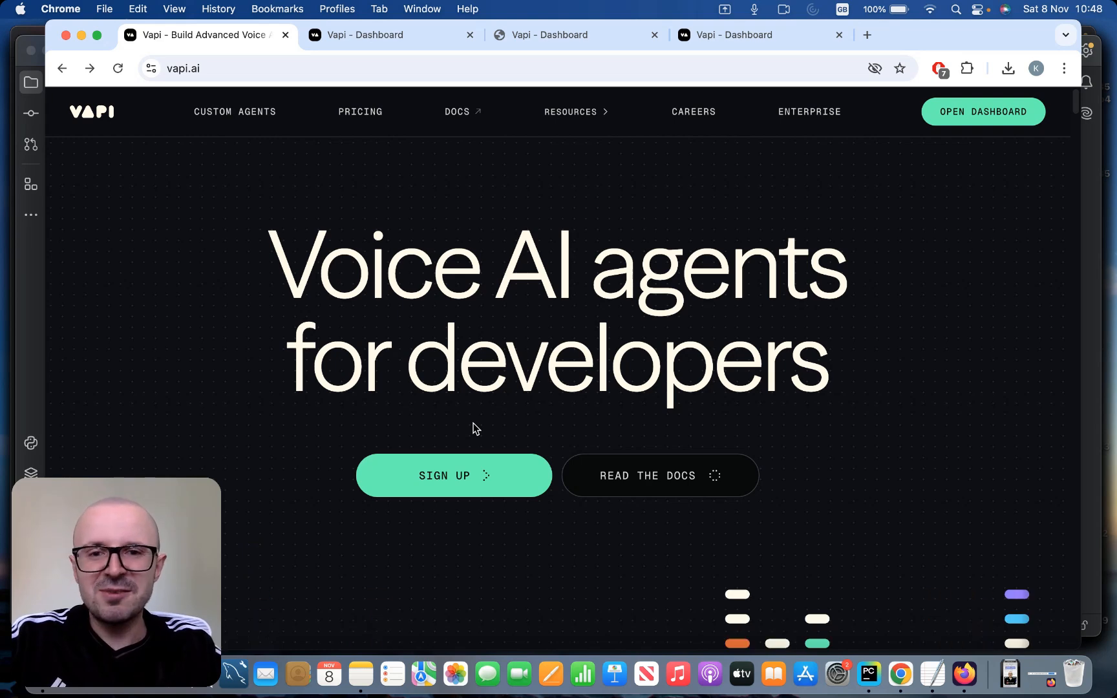
Switch to the Vapi dashboard overview and look through the build and observe sections
key(ctrl+Tab)
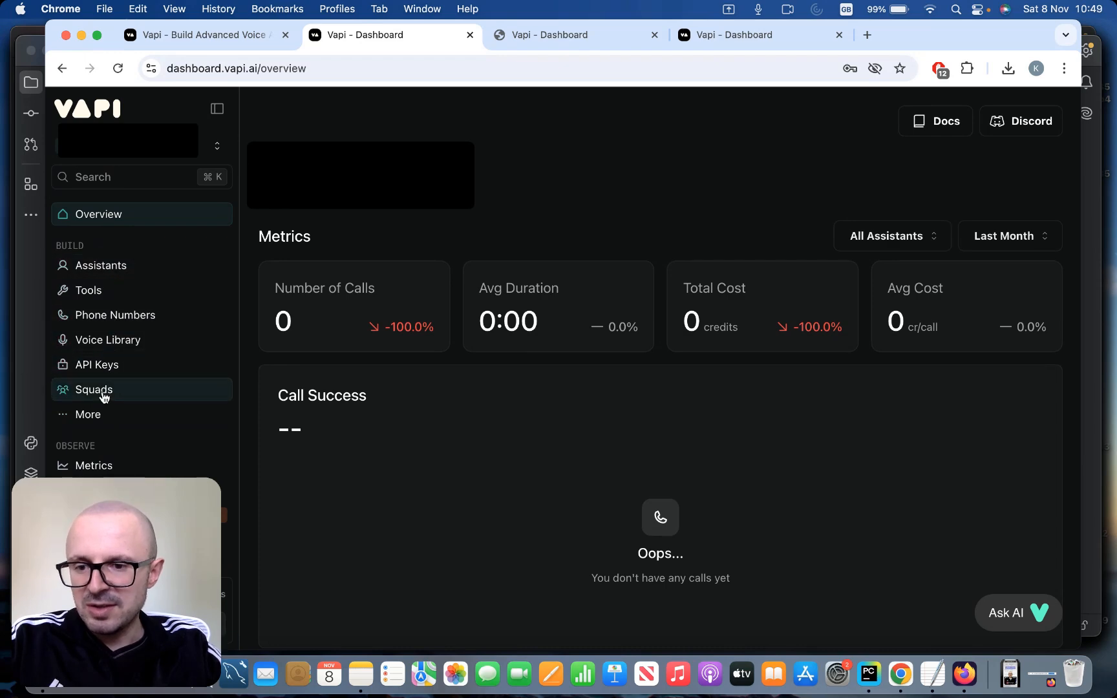
scroll(152, 422, down, 3)
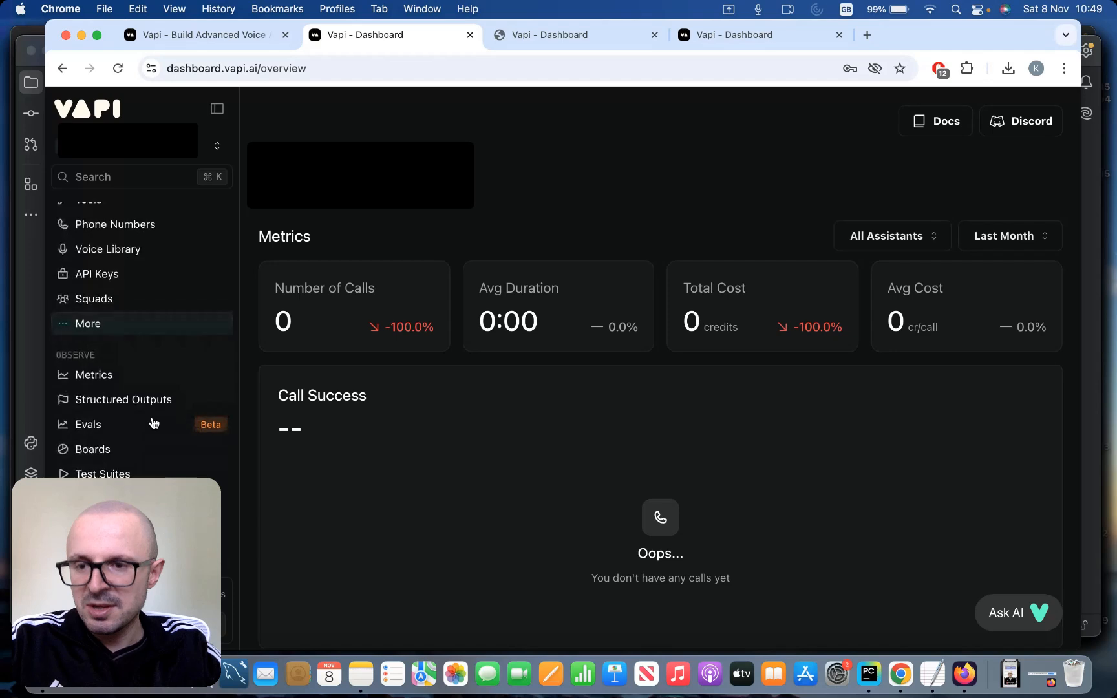
scroll(153, 424, up, 3)
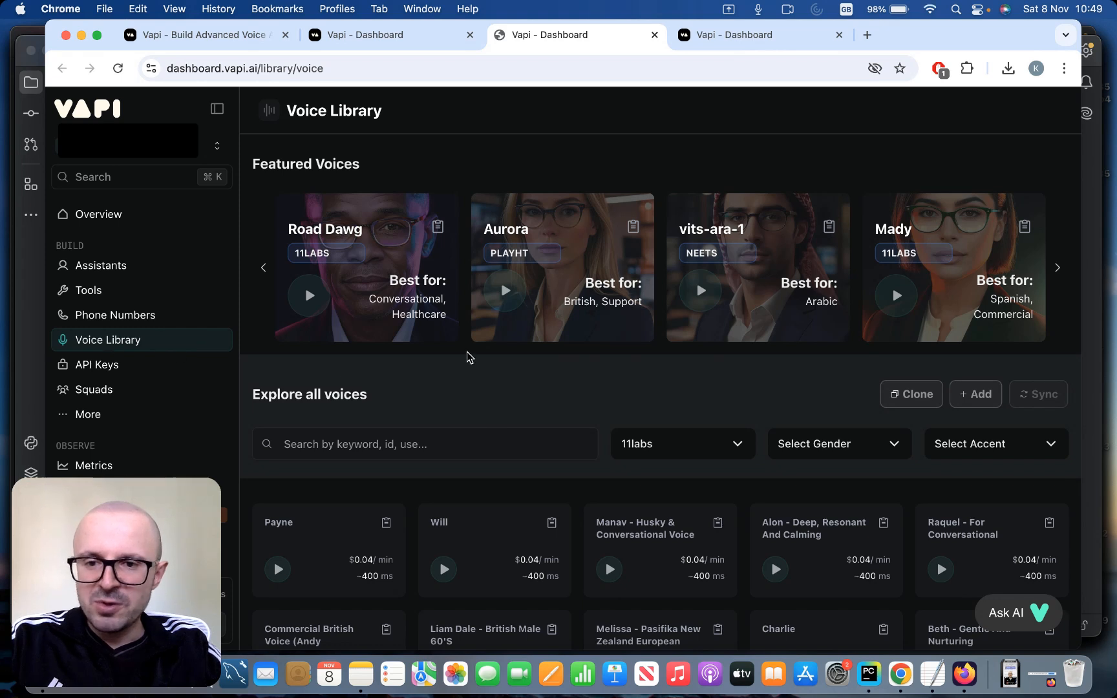
Review the voice providers offered for filtering in the Voice Library
scroll(577, 384, down, 2)
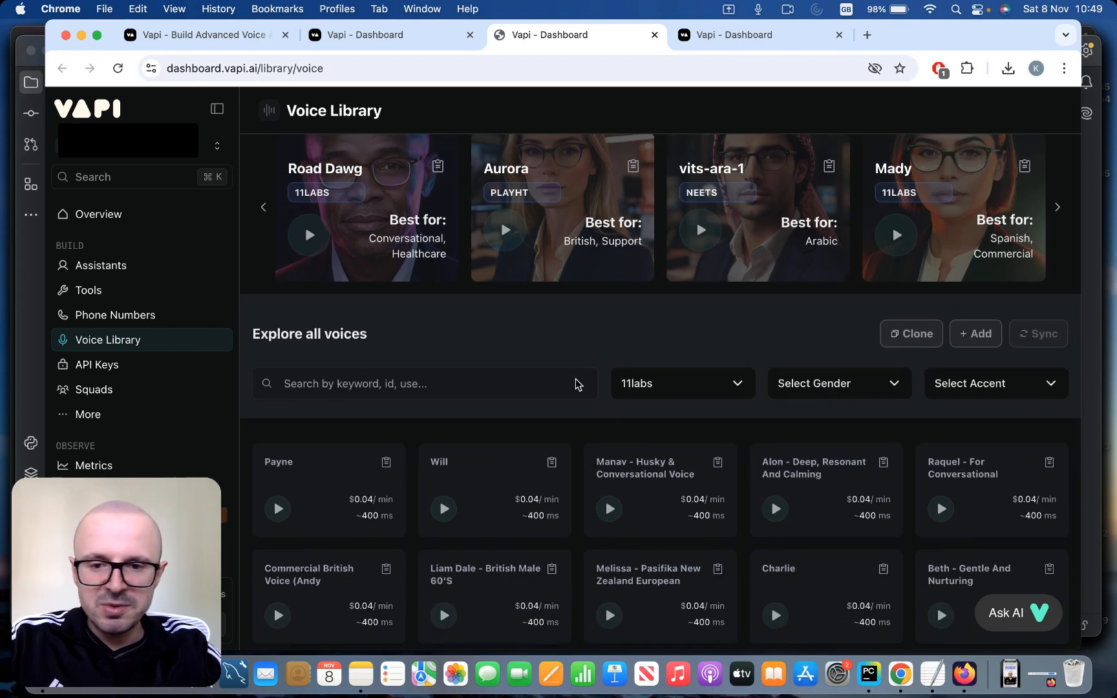
scroll(553, 367, down, 1)
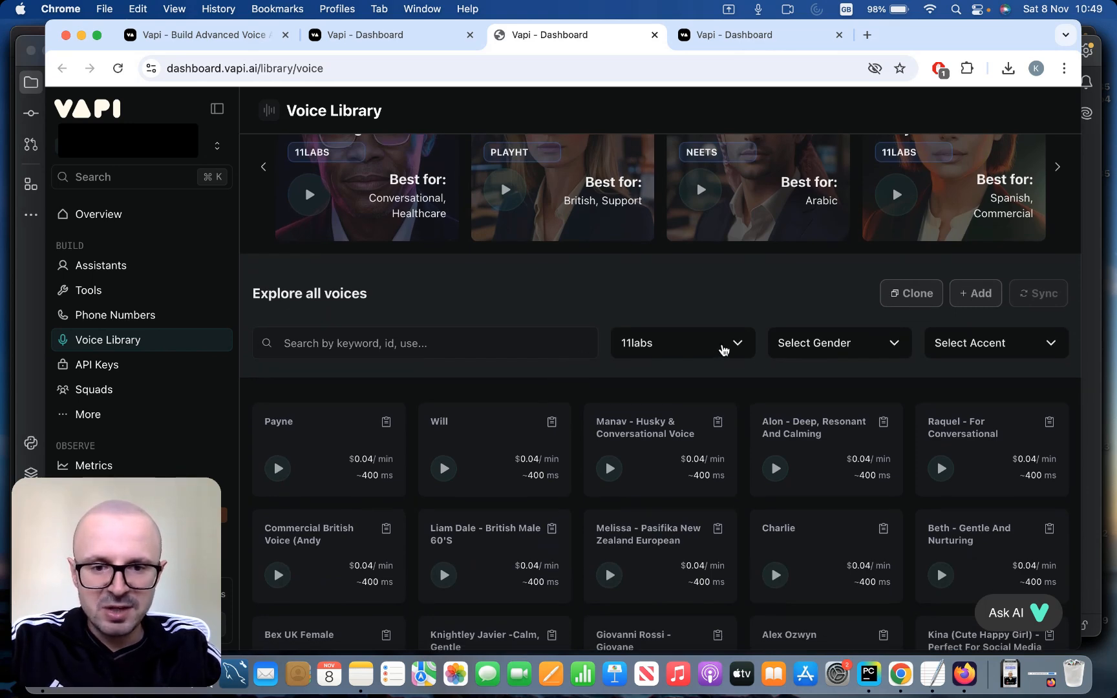
click(724, 350)
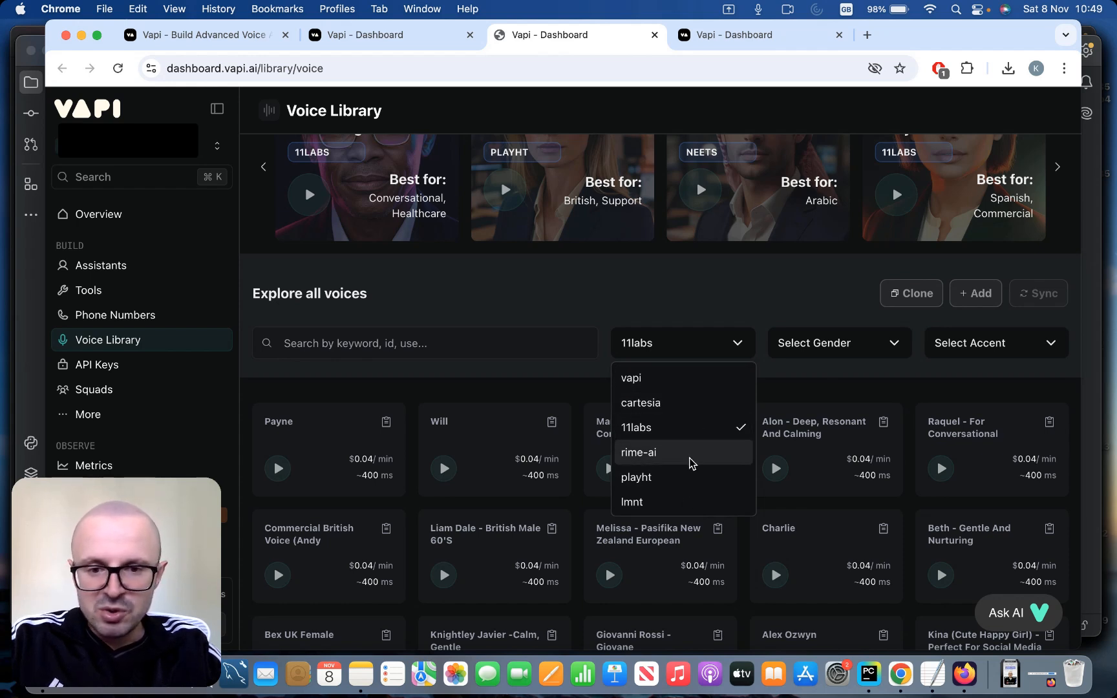
click(729, 349)
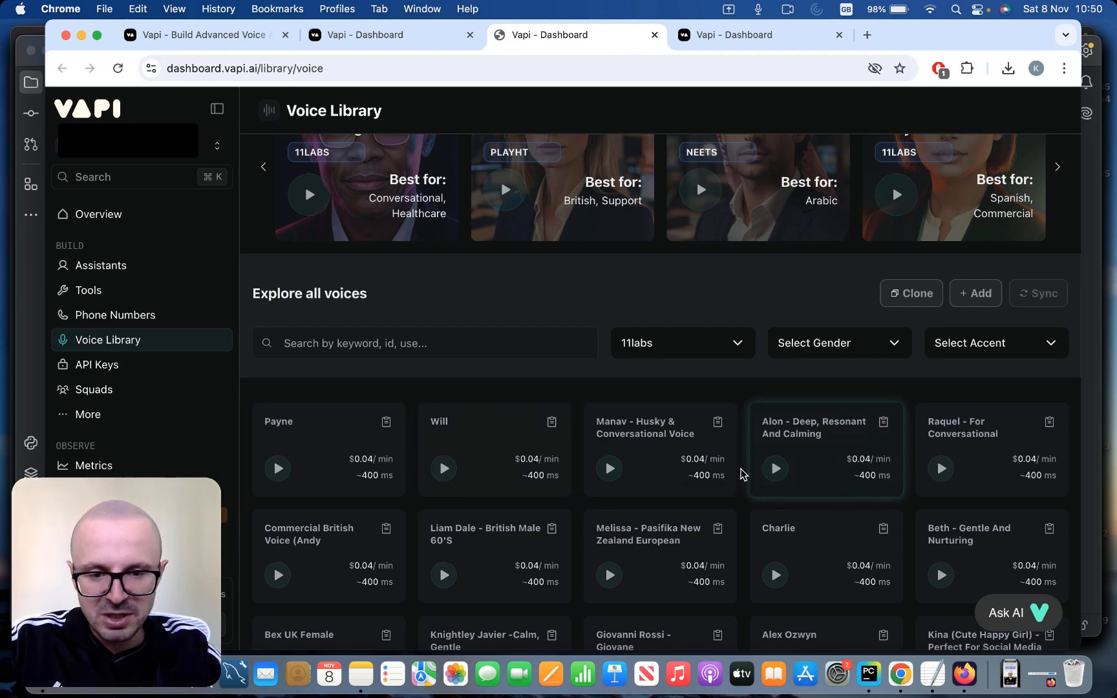
Browse the 11labs voices and filter the Voice Library by the vapi provider to review its voices
scroll(664, 495, down, 5)
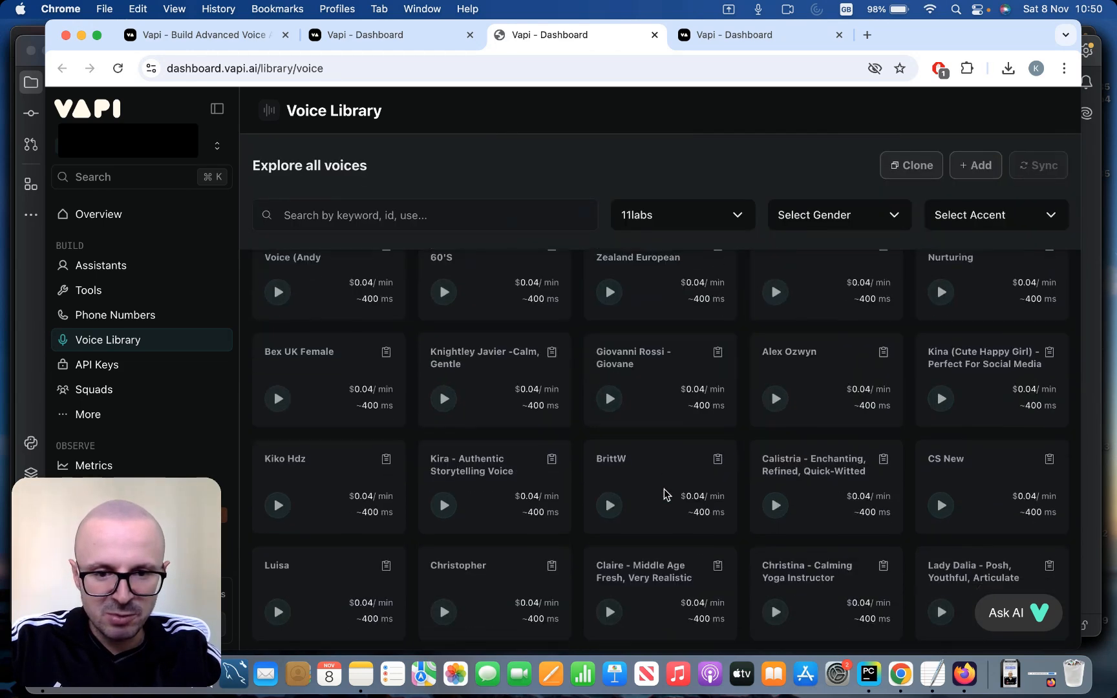
scroll(664, 494, up, 3)
click(729, 263)
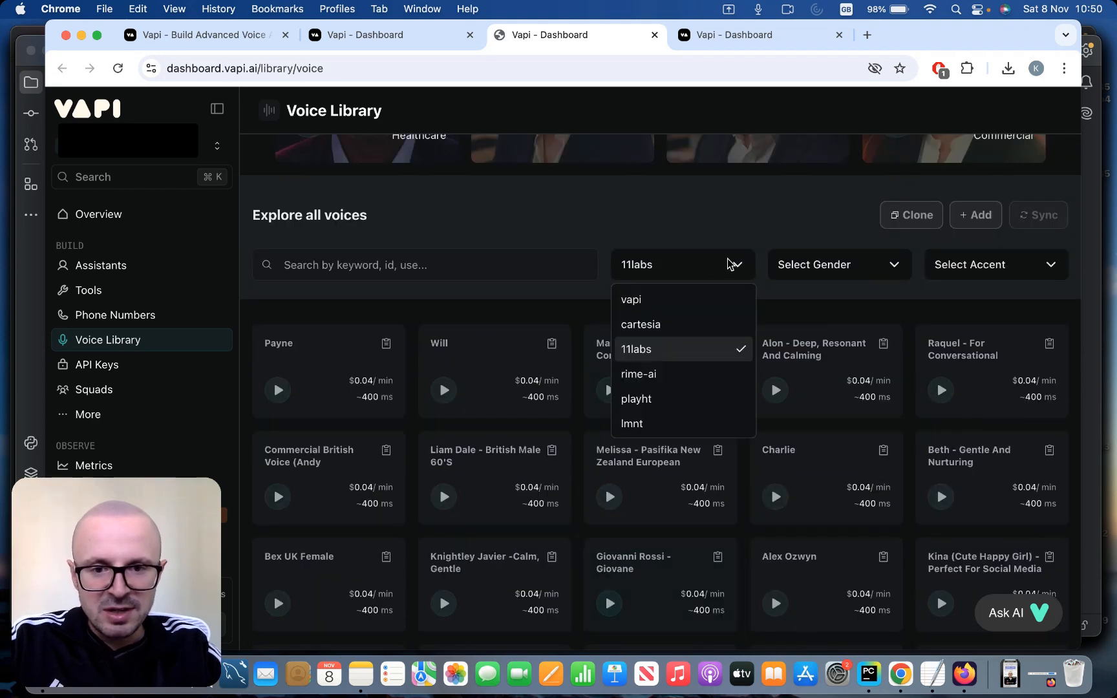
click(695, 299)
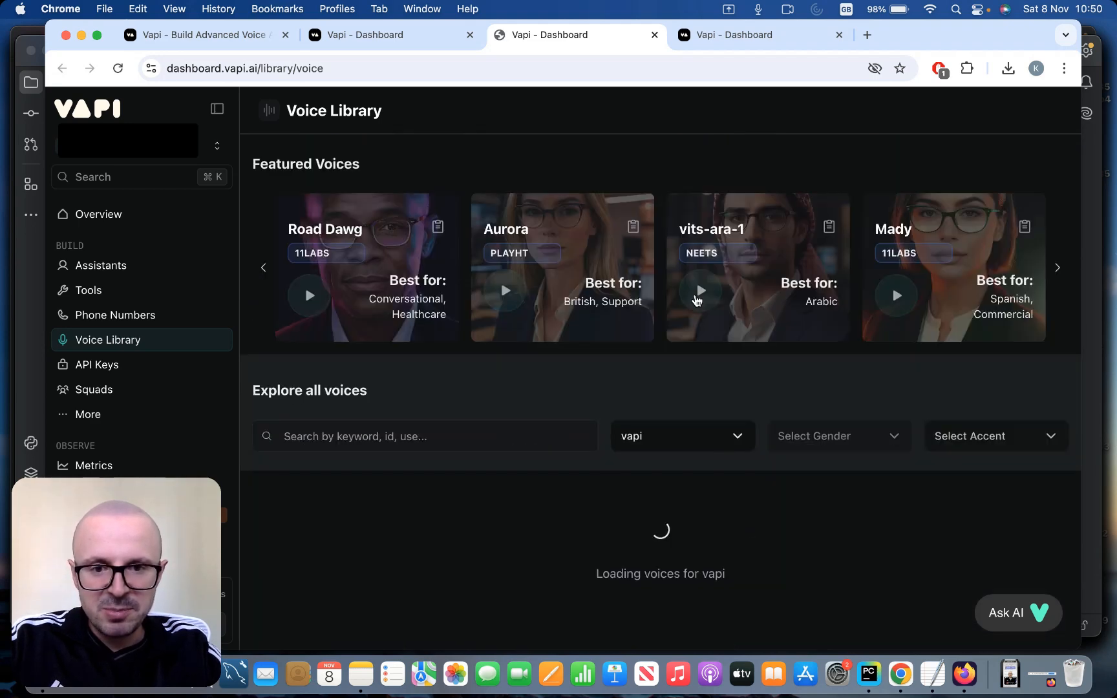
scroll(735, 422, down, 2)
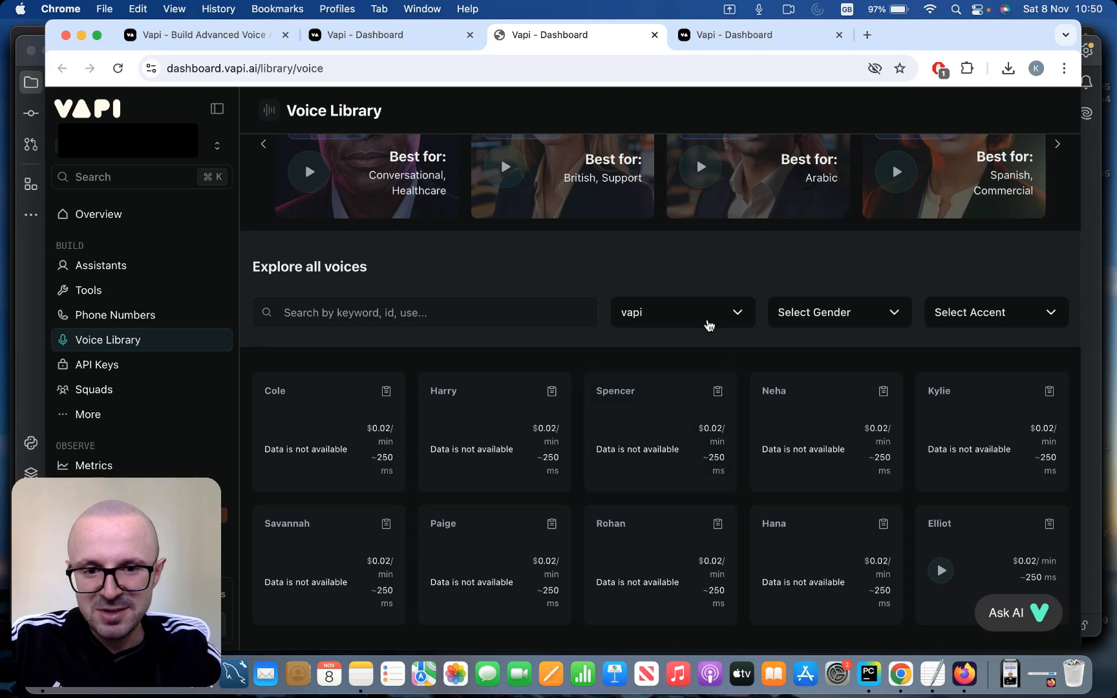
Filter the Voice Library by the playht provider and look through its voices
click(708, 323)
click(656, 401)
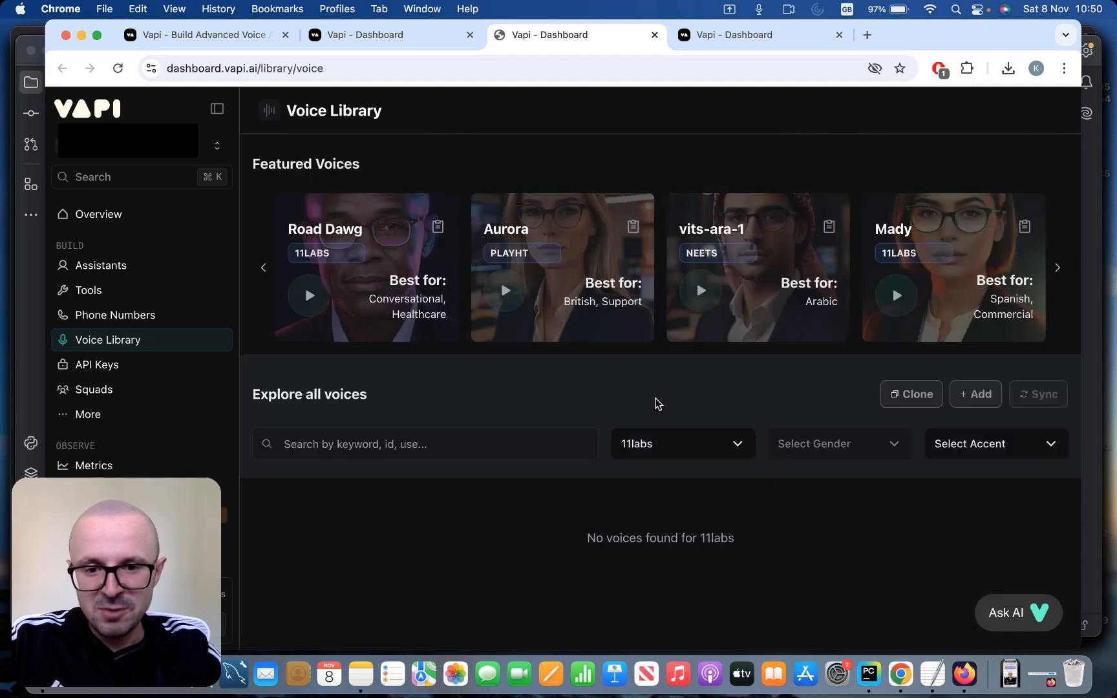
scroll(657, 403, down, 3)
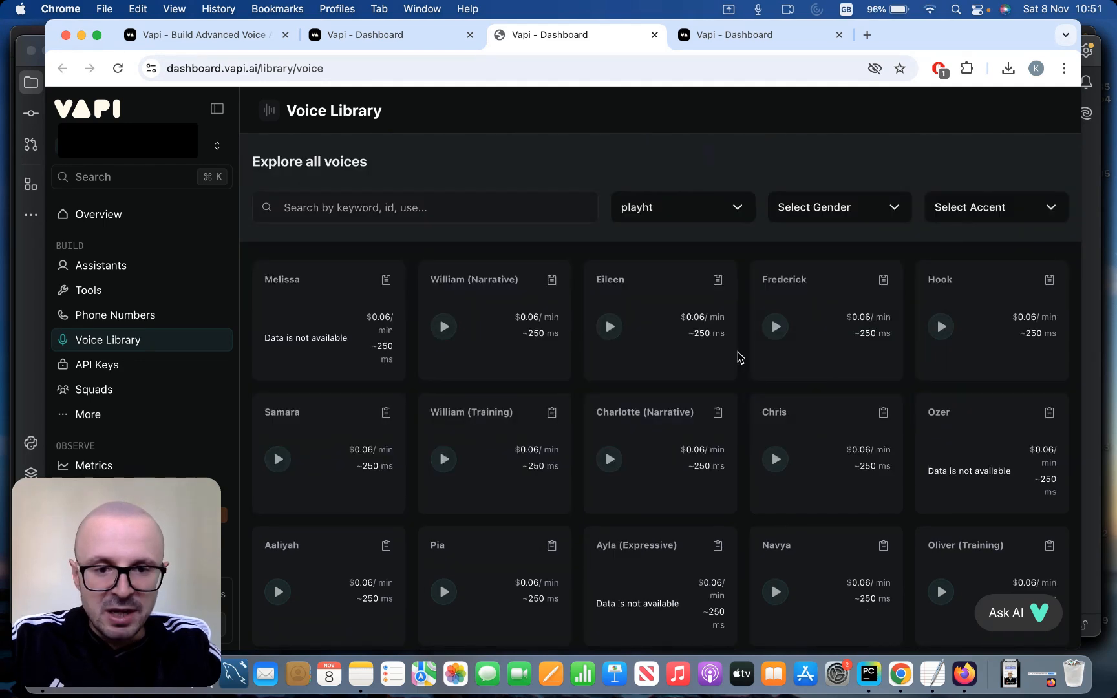
scroll(739, 354, up, 1)
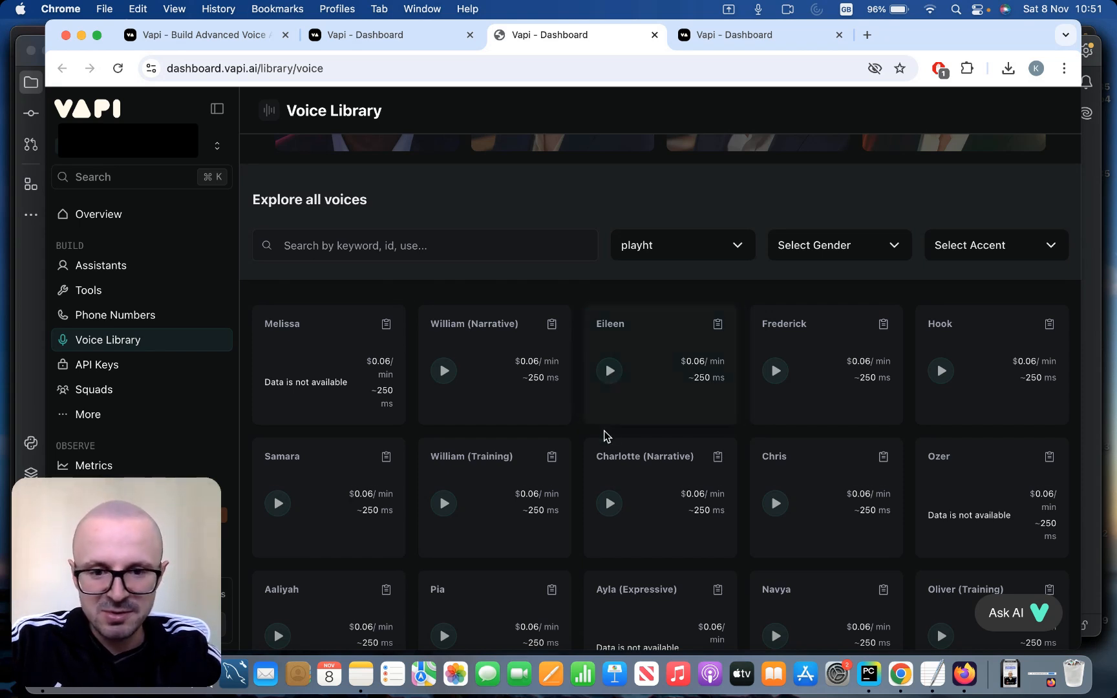
scroll(604, 430, down, 2)
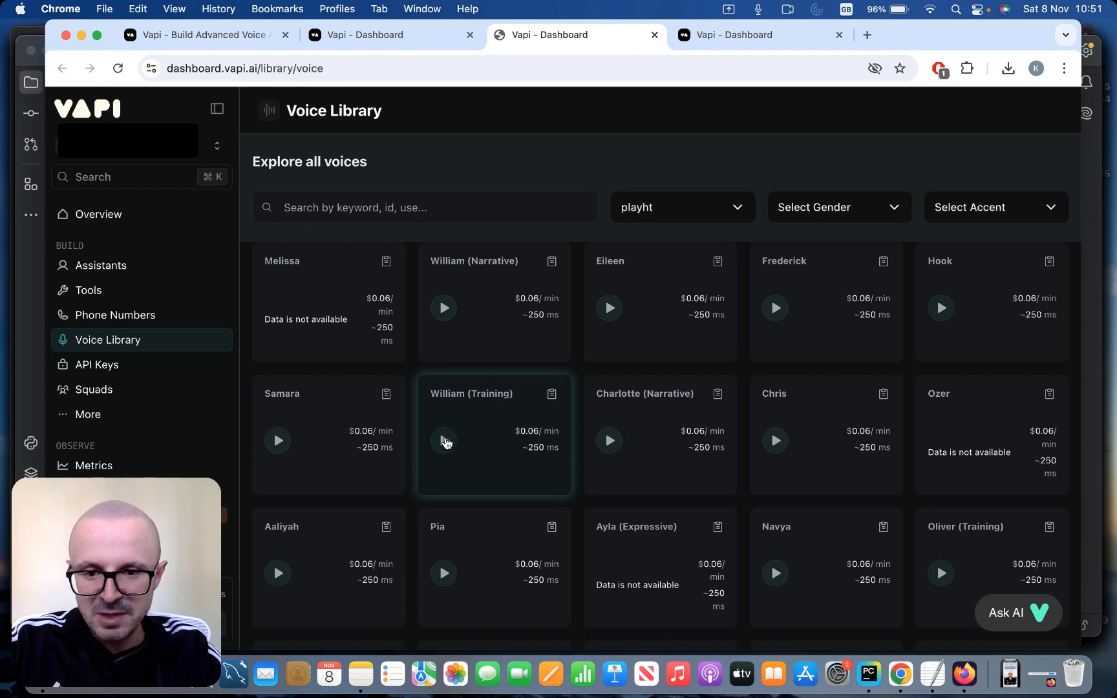
Listen to the sample recordings of the William (Training) and Charlotte (Narrative) voices
click(444, 441)
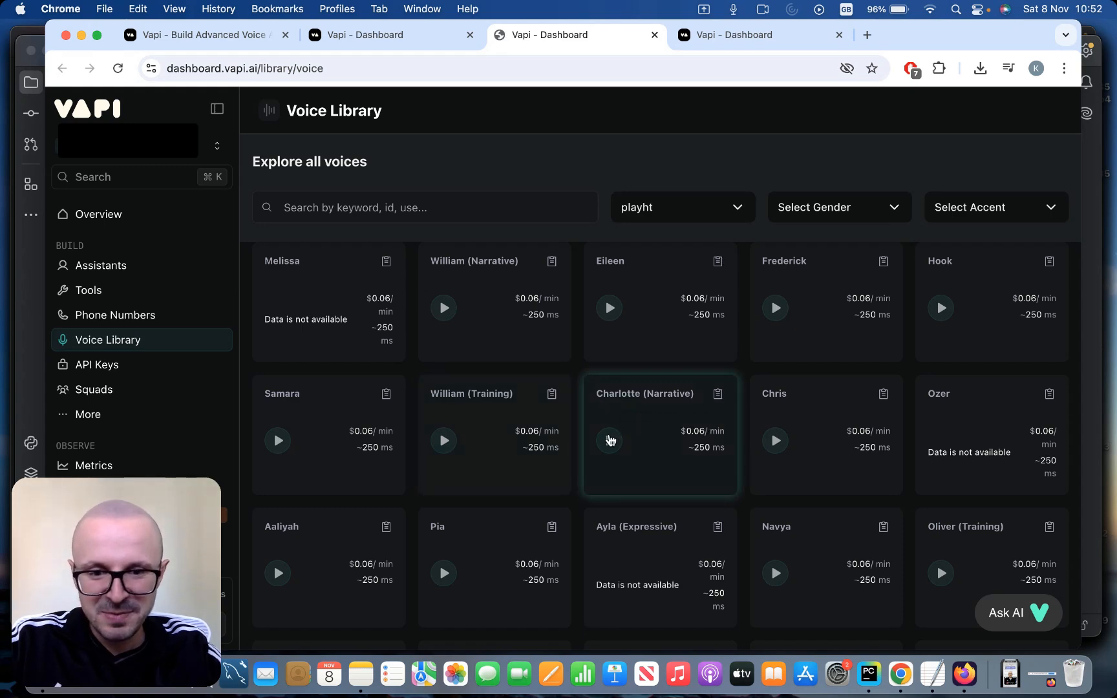
click(610, 441)
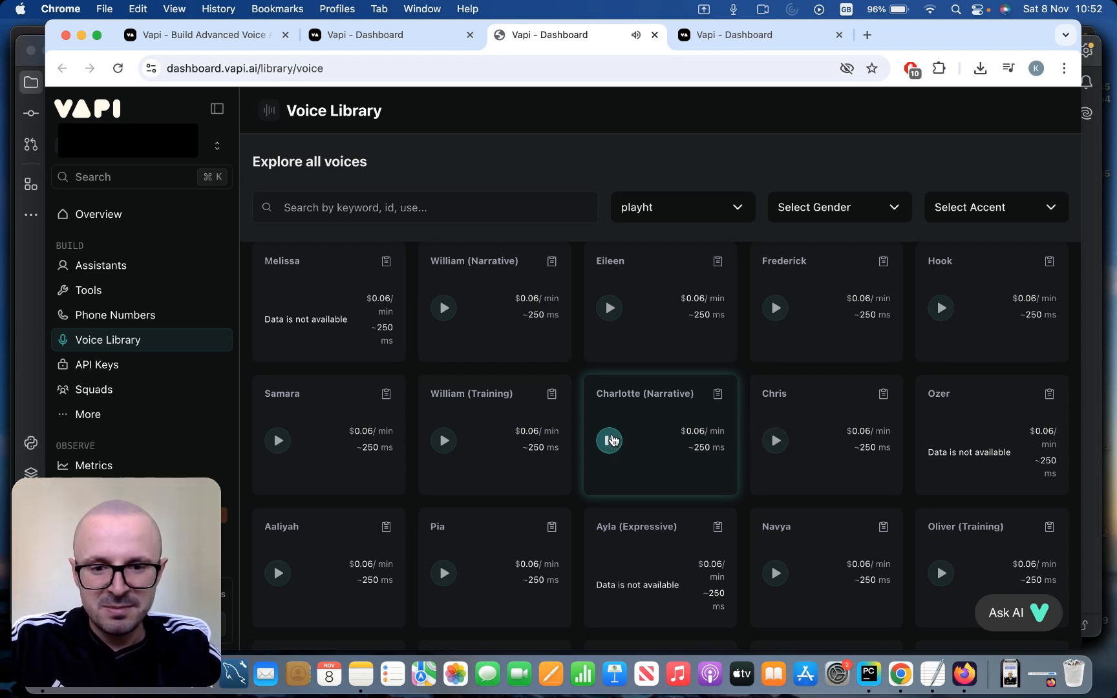
click(613, 440)
scroll(576, 320, up, 2)
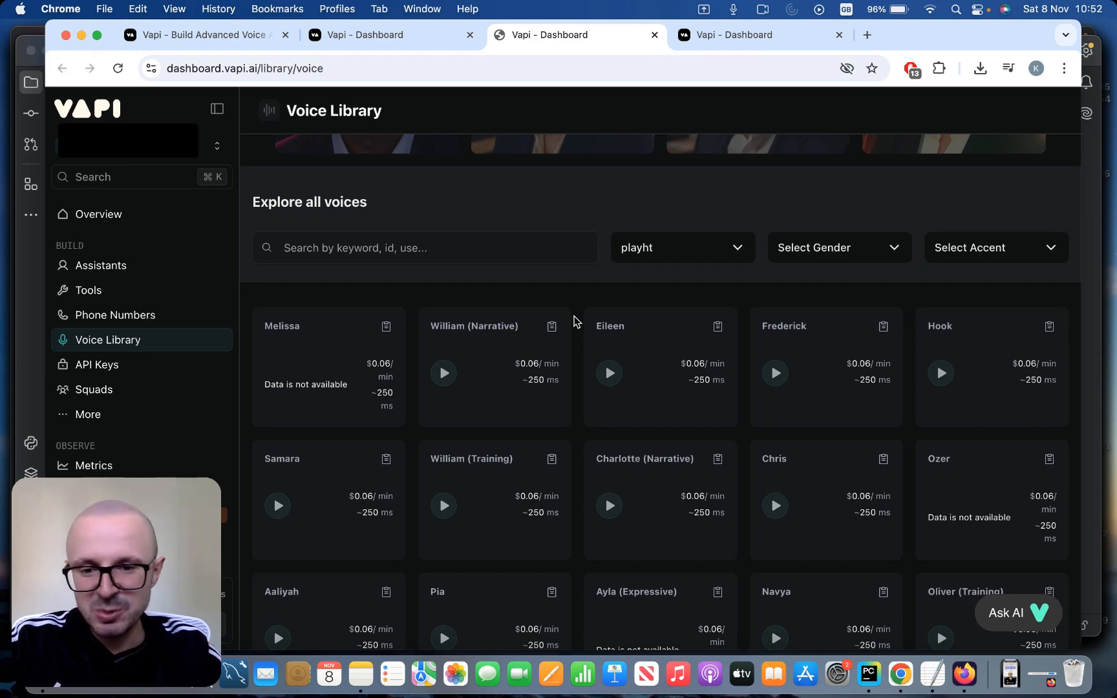
scroll(575, 321, down, 2)
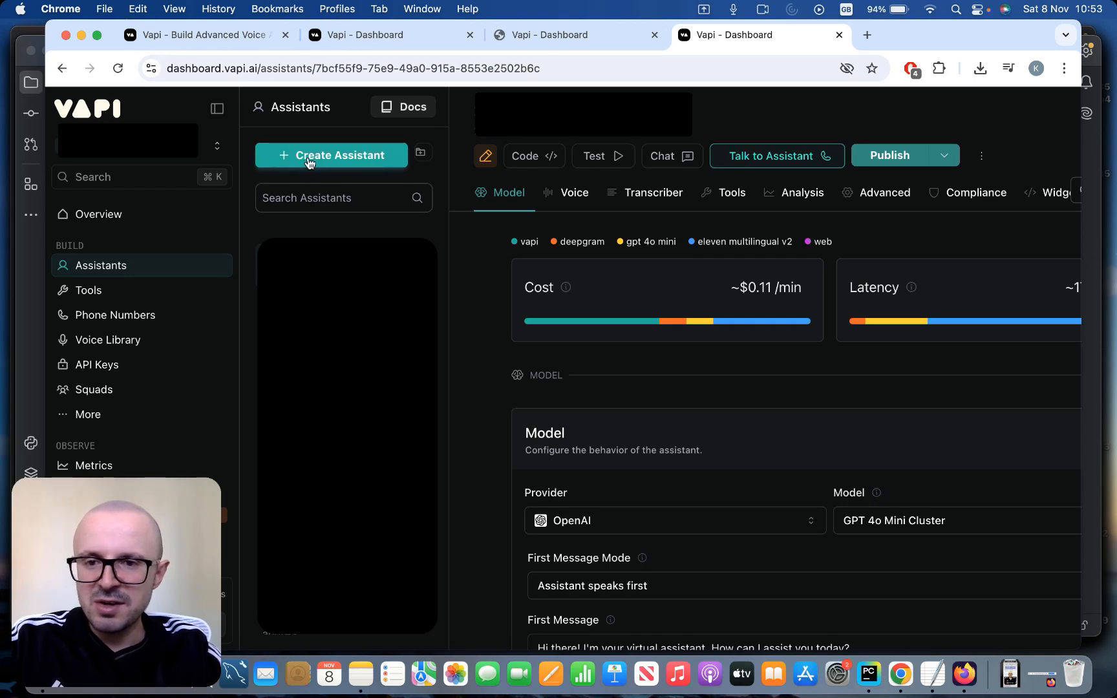
Start creating a new assistant and look through the quickstart templates
click(343, 158)
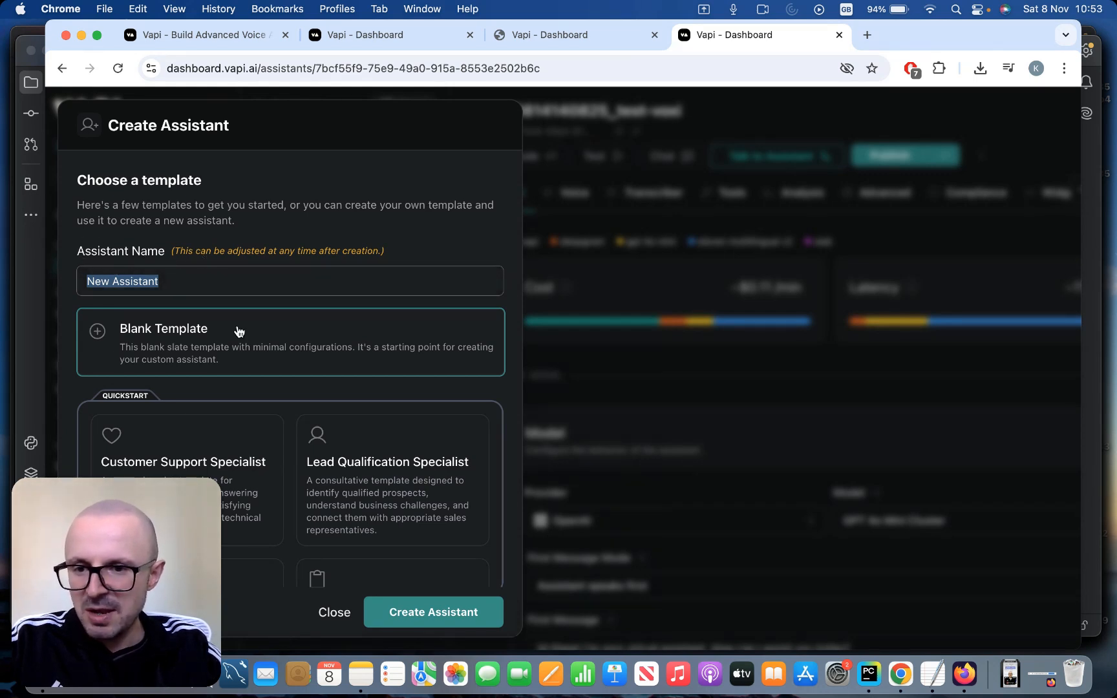
scroll(240, 338, down, 1)
scroll(244, 459, down, 3)
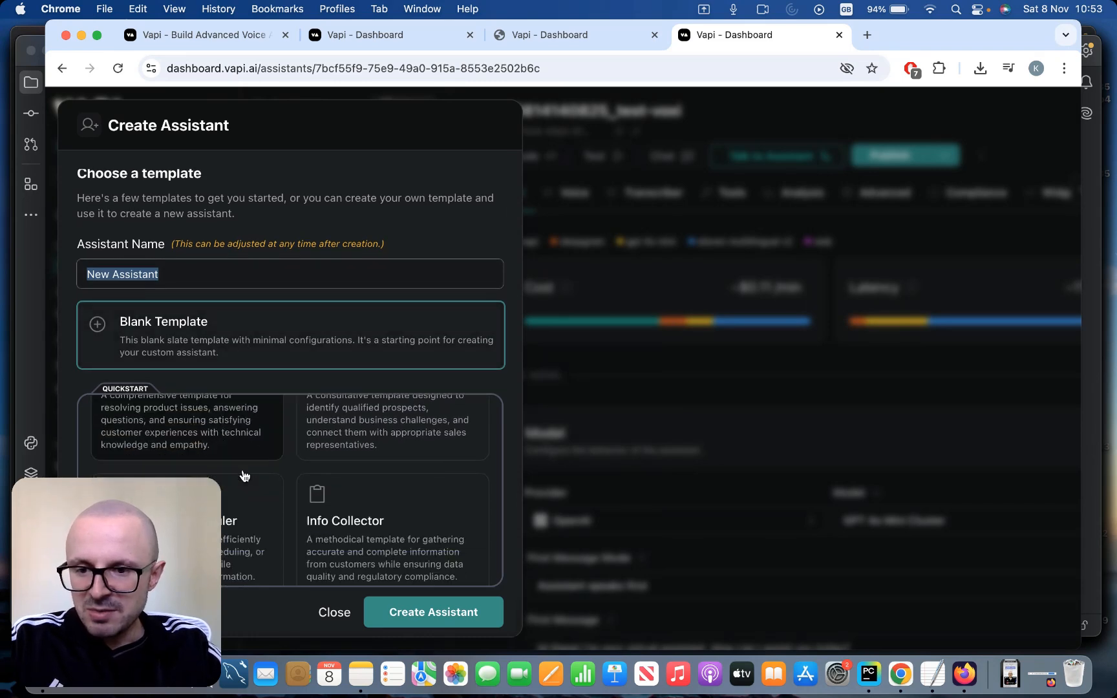
scroll(244, 477, down, 2)
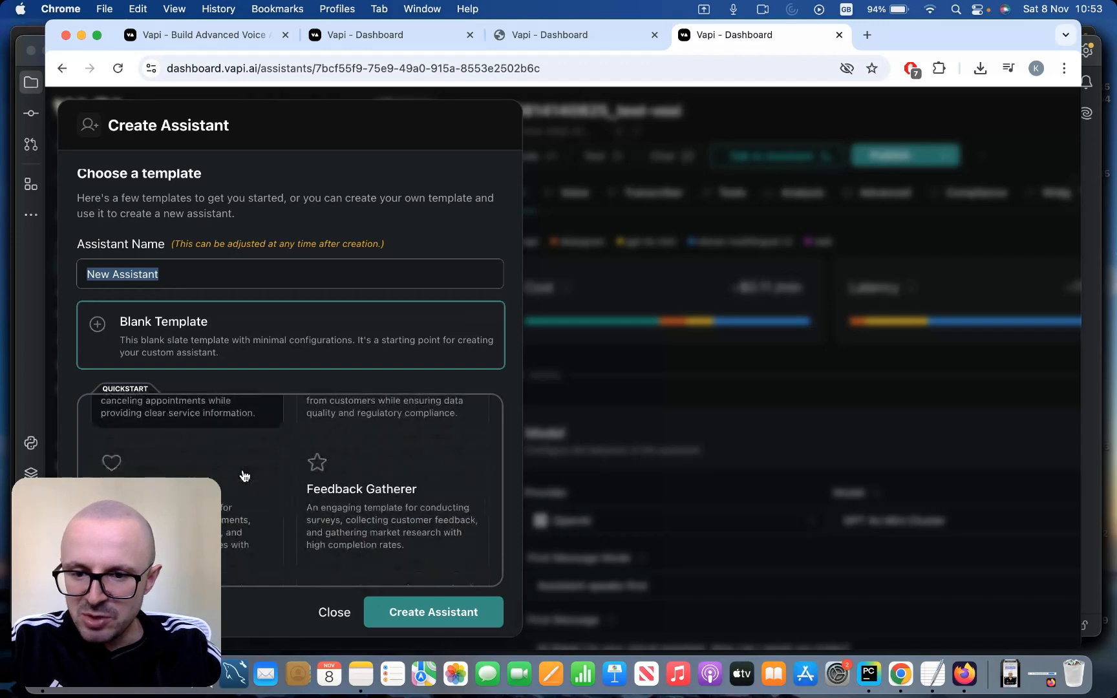
scroll(244, 475, up, 5)
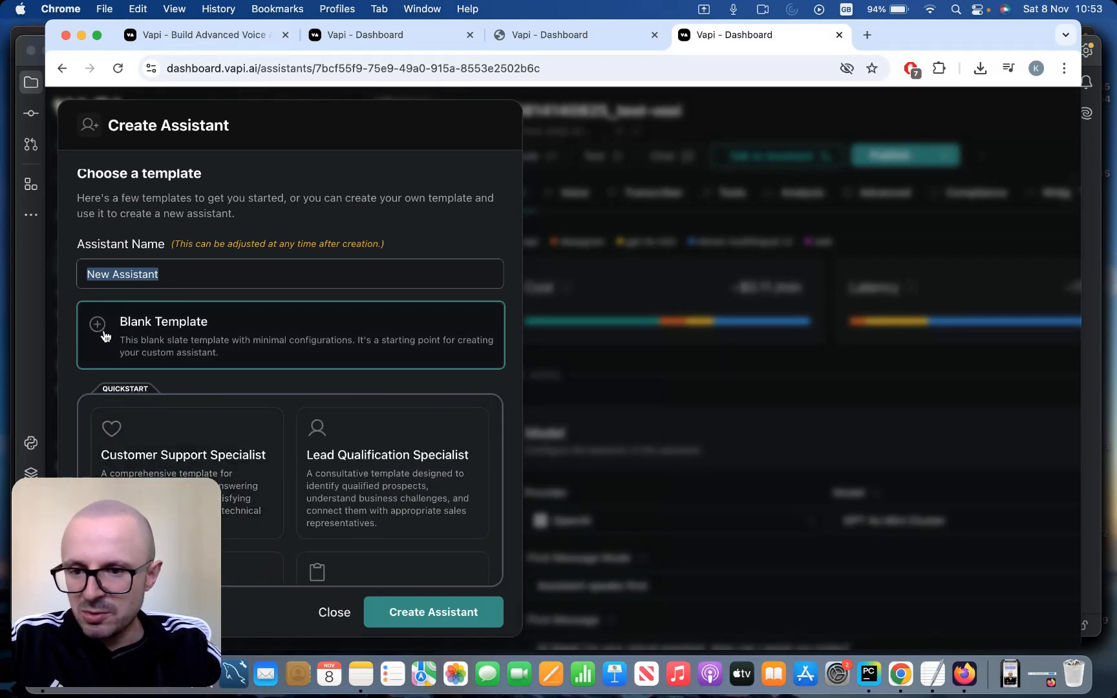
Name the assistant TechShop Support and create it from the Blank Template
click(194, 278)
triple_click(193, 278)
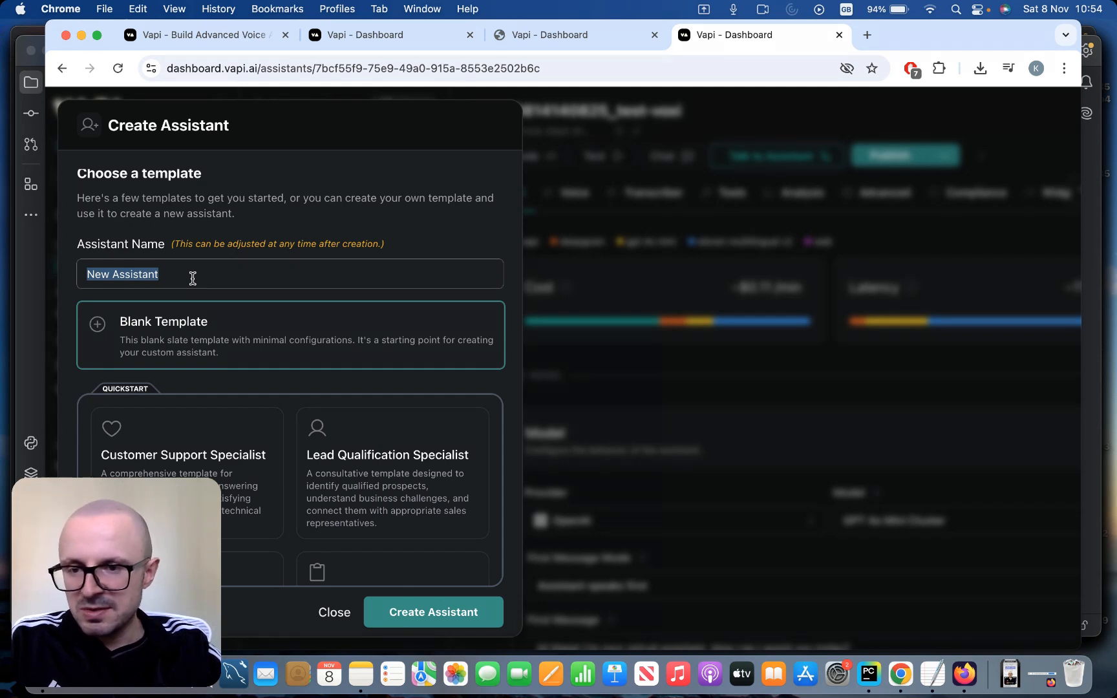
text(TechSHo)
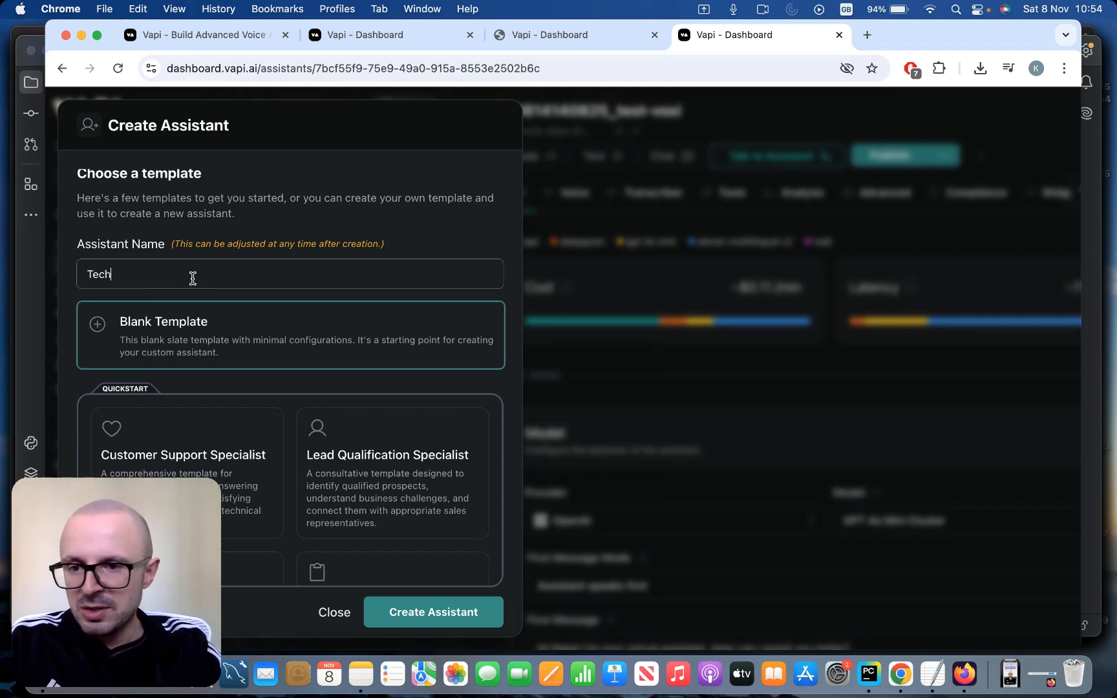
key(BackSpace)
key(BackSpace)
text(hop)
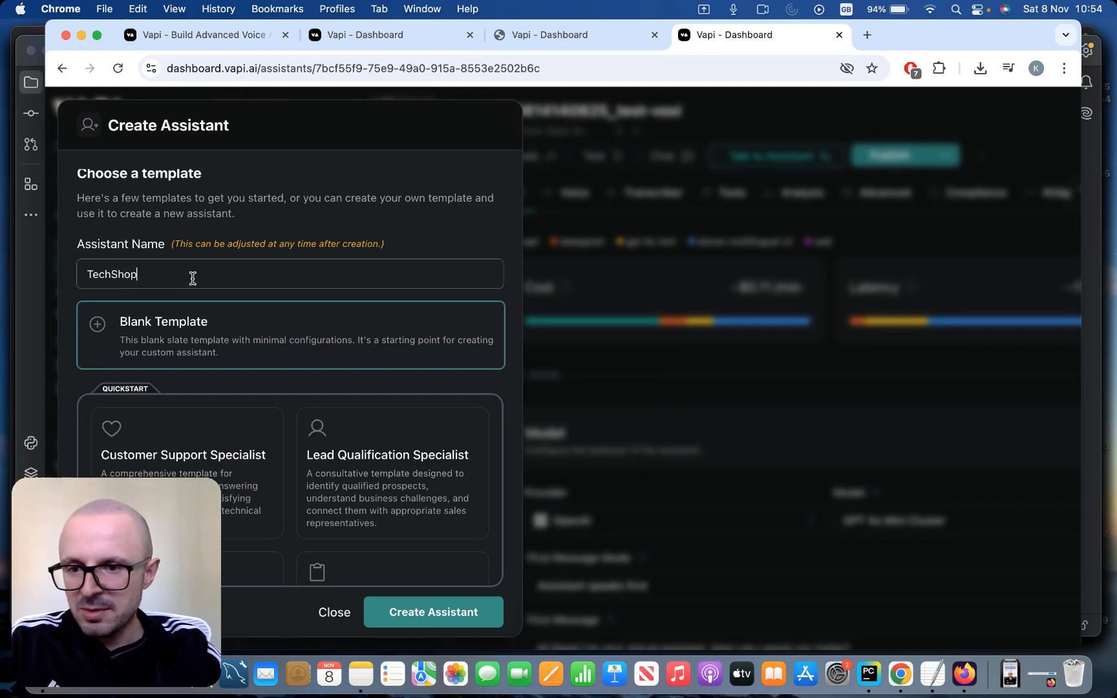
text( Support)
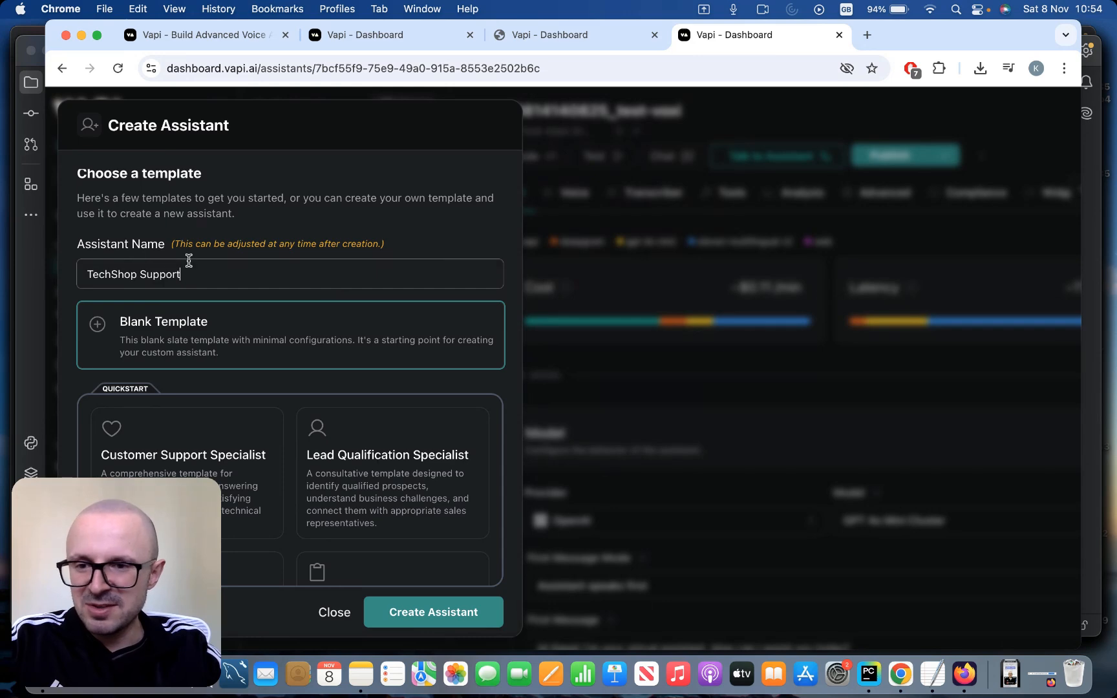
click(440, 613)
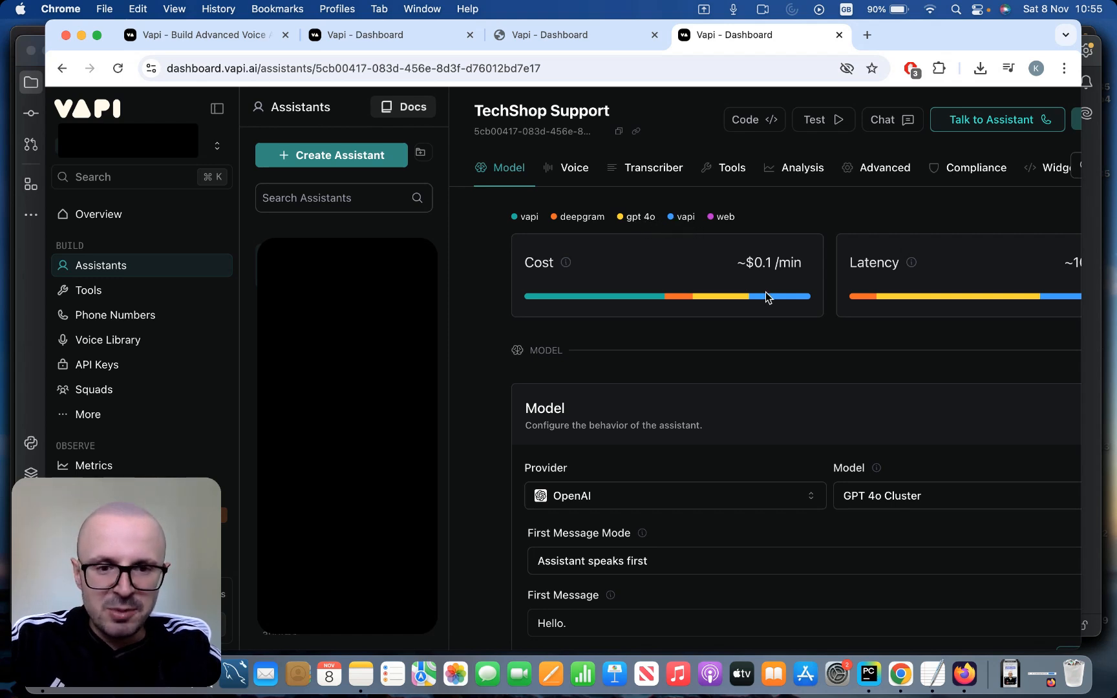
Set the TechShop Support assistant's OpenAI model to GPT 4o Mini Cluster
mouse_move(765, 293)
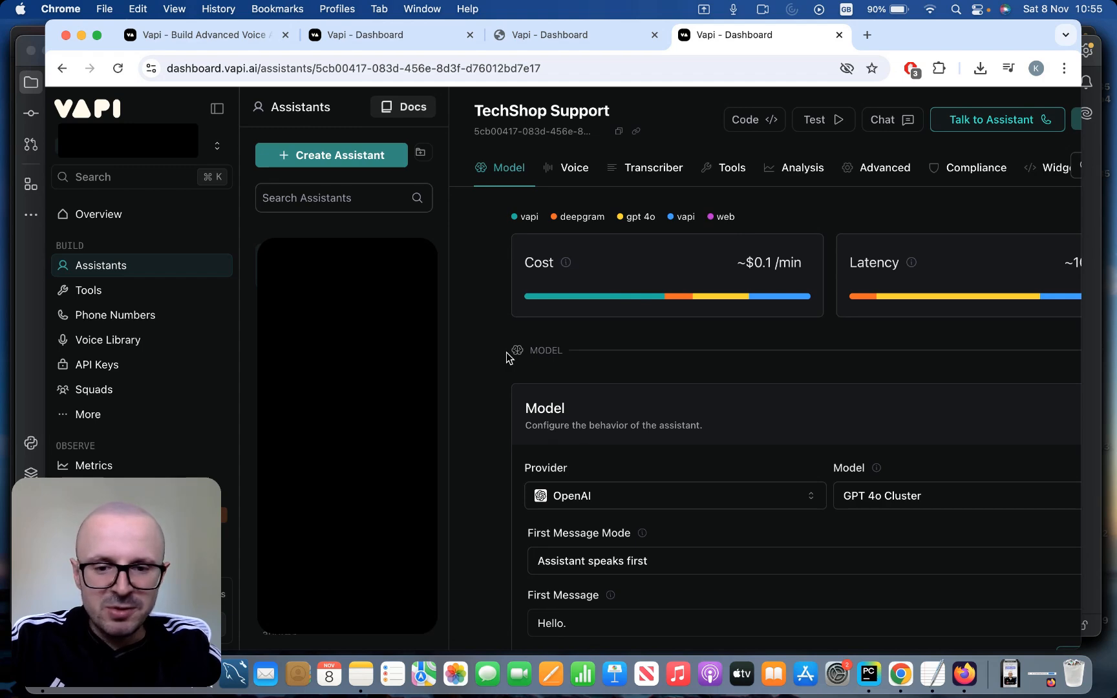
scroll(506, 352, down, 3)
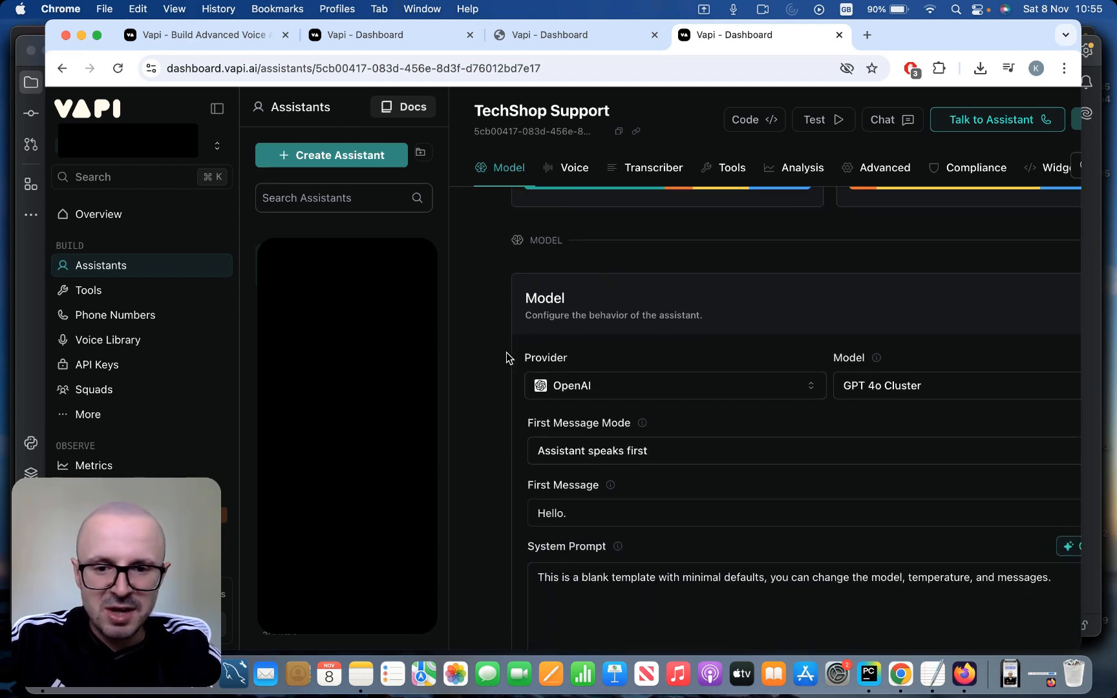
scroll(506, 352, down, 1)
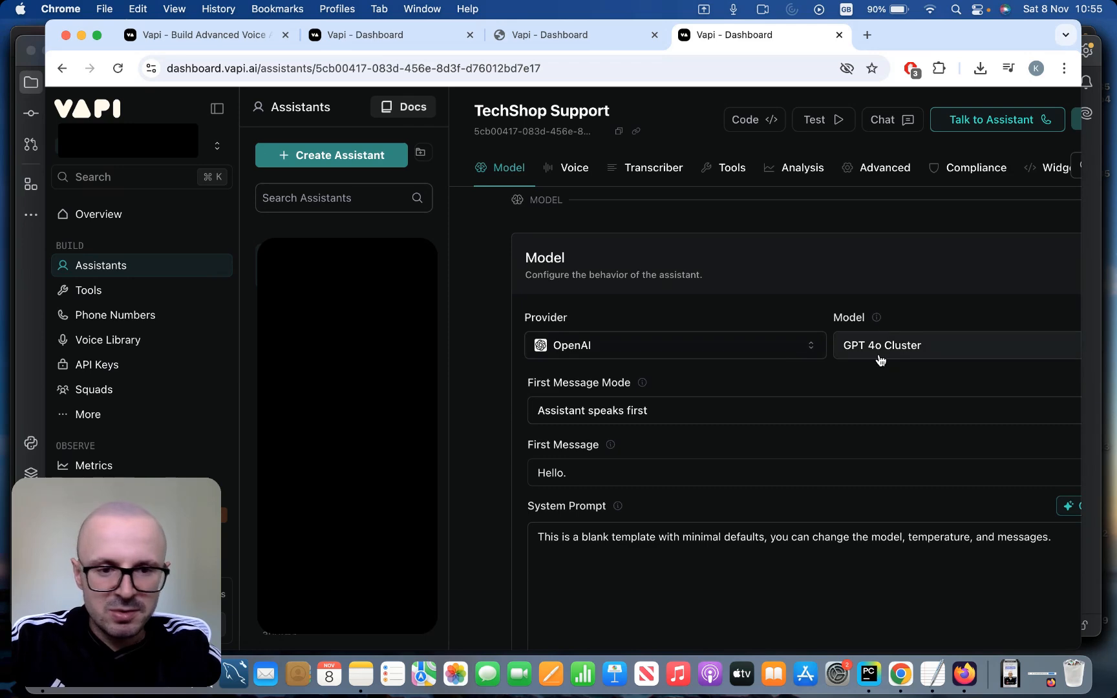
click(909, 349)
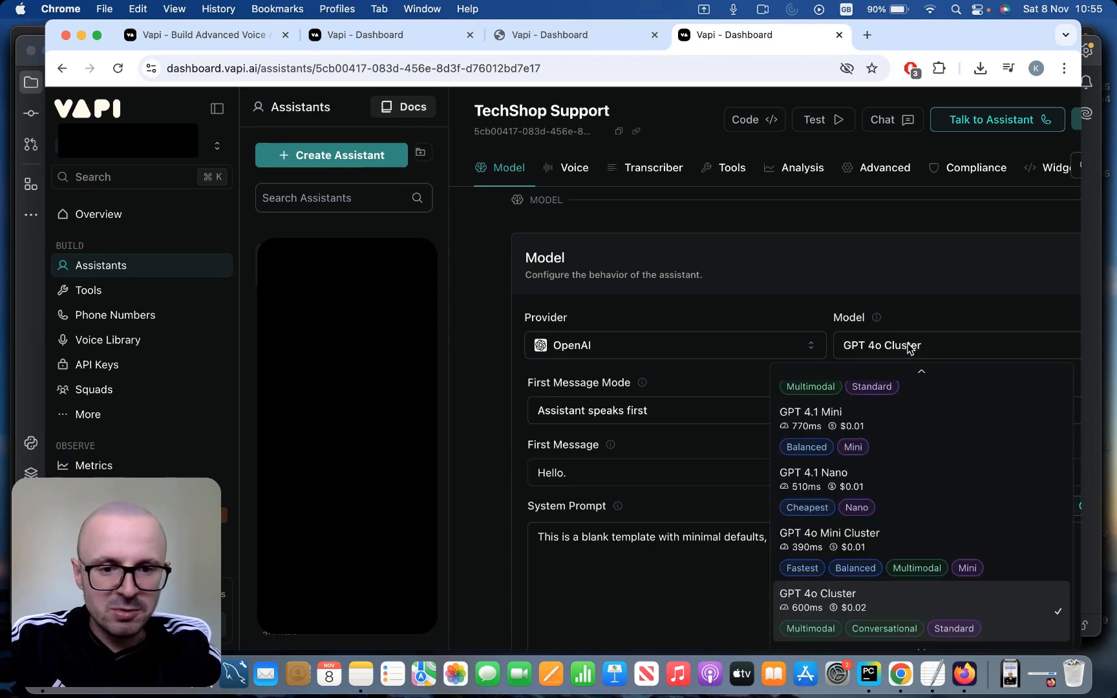
scroll(937, 491, down, 3)
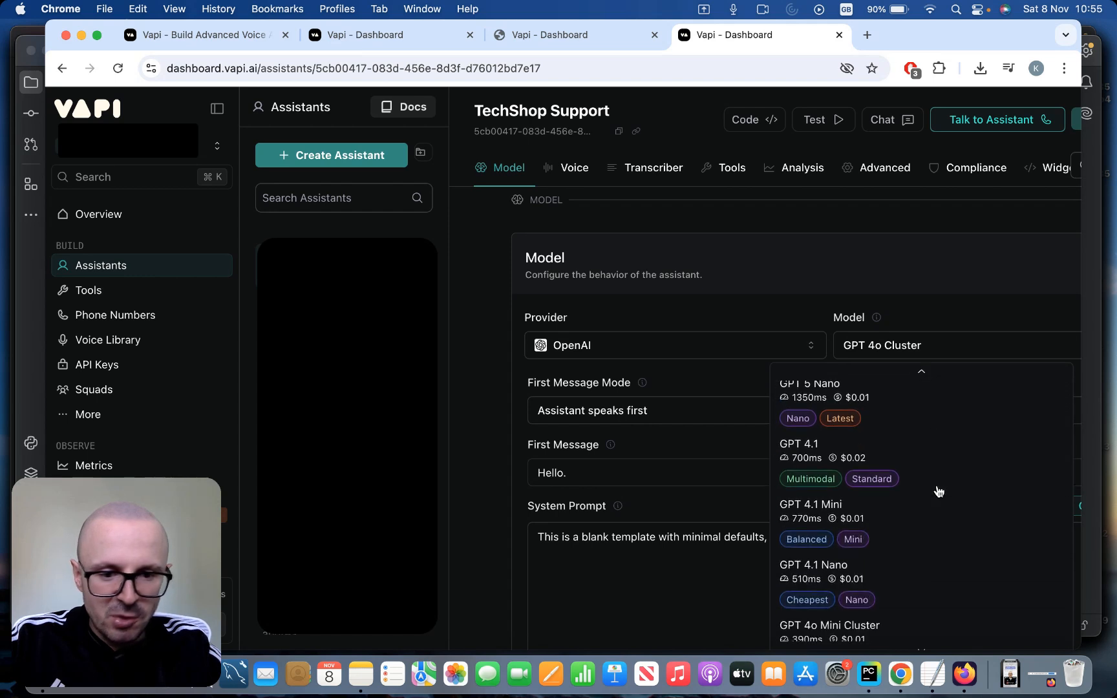
scroll(939, 491, down, 2)
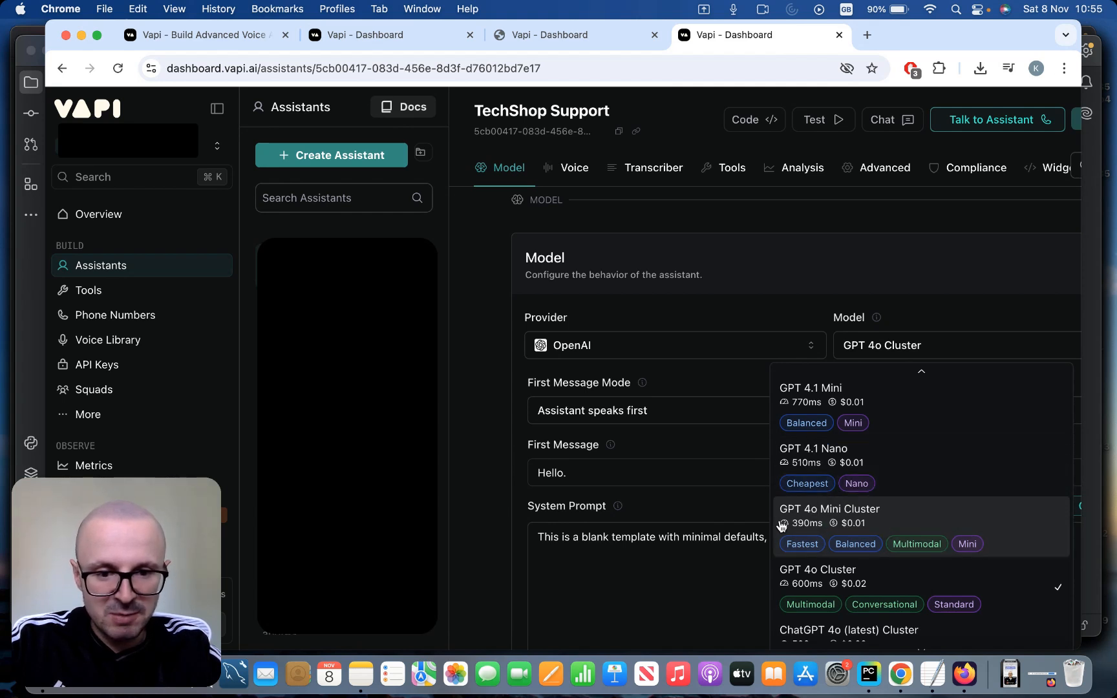
click(834, 523)
scroll(734, 442, down, 2)
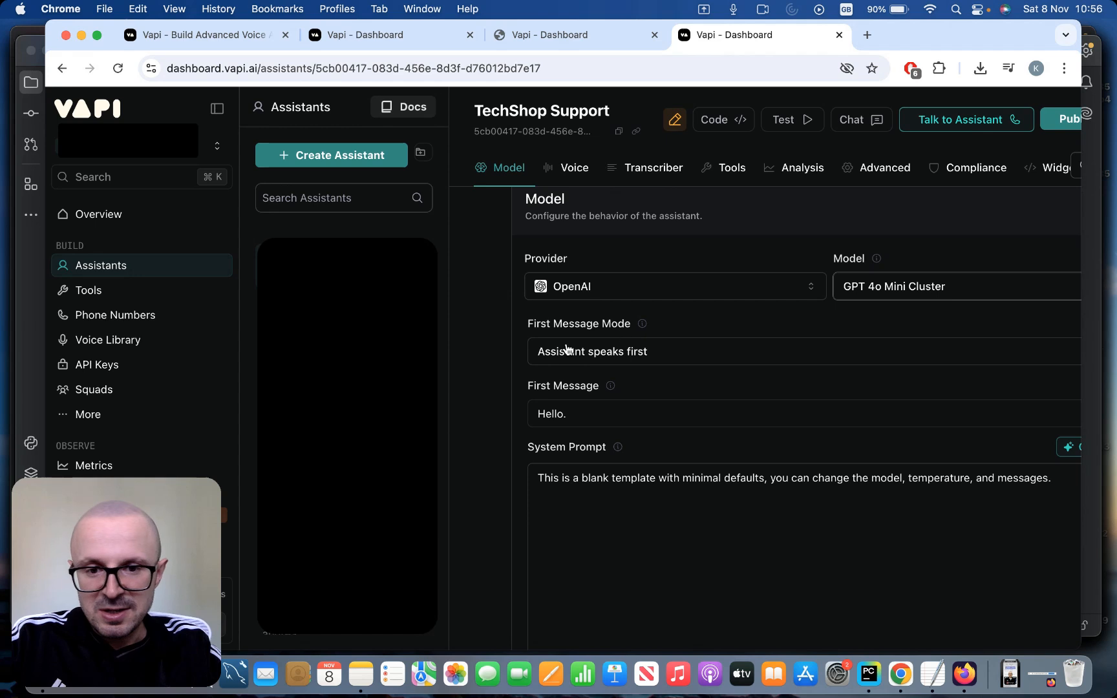
Keep the first message mode at Assistant speaks first and write a first message introducing the assistant by name from TechFix IT Repairs
click(727, 361)
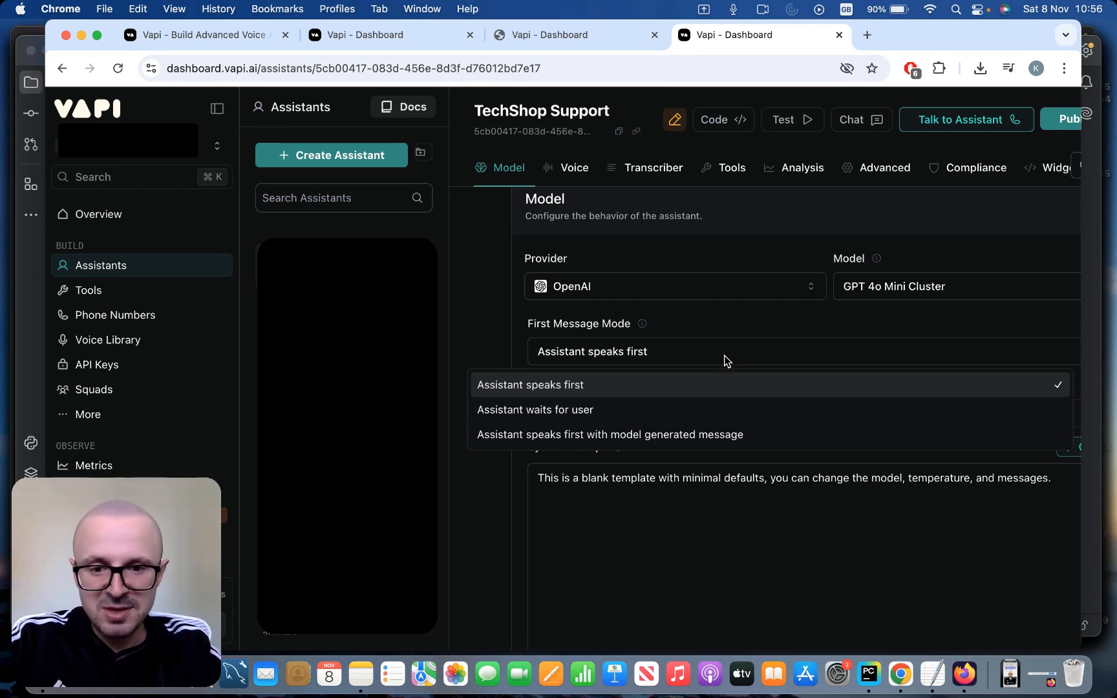
click(715, 353)
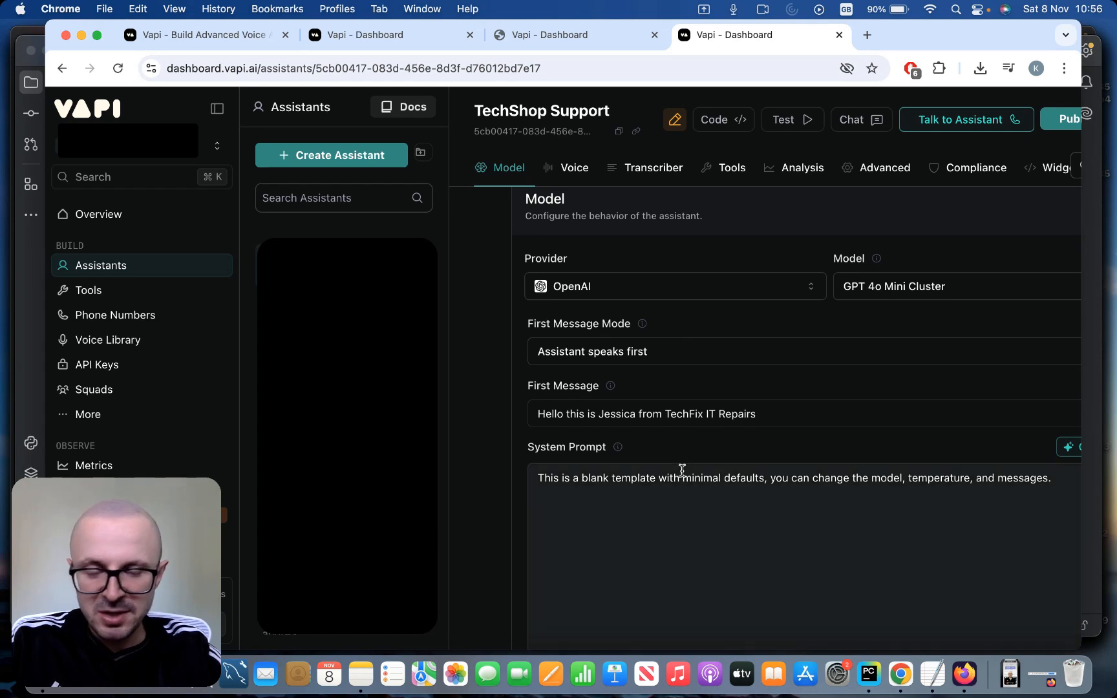
Replace the blank template system prompt with the full text copied from knowledge_base.txt in TextEdit
scroll(681, 469, down, 2)
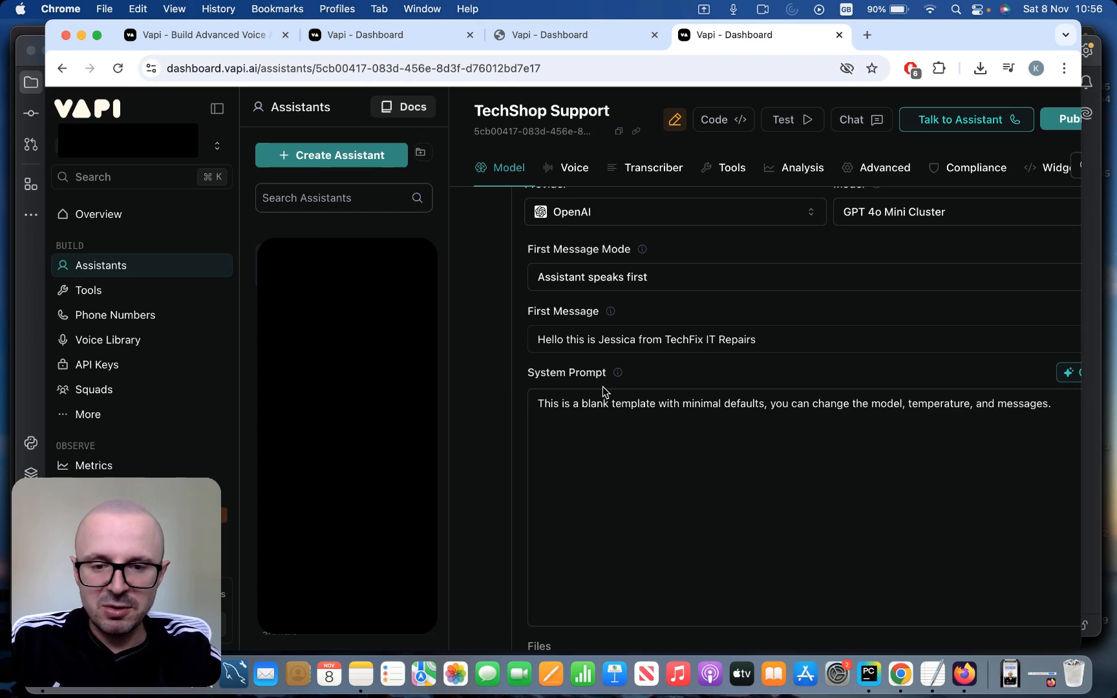
key(super+Tab)
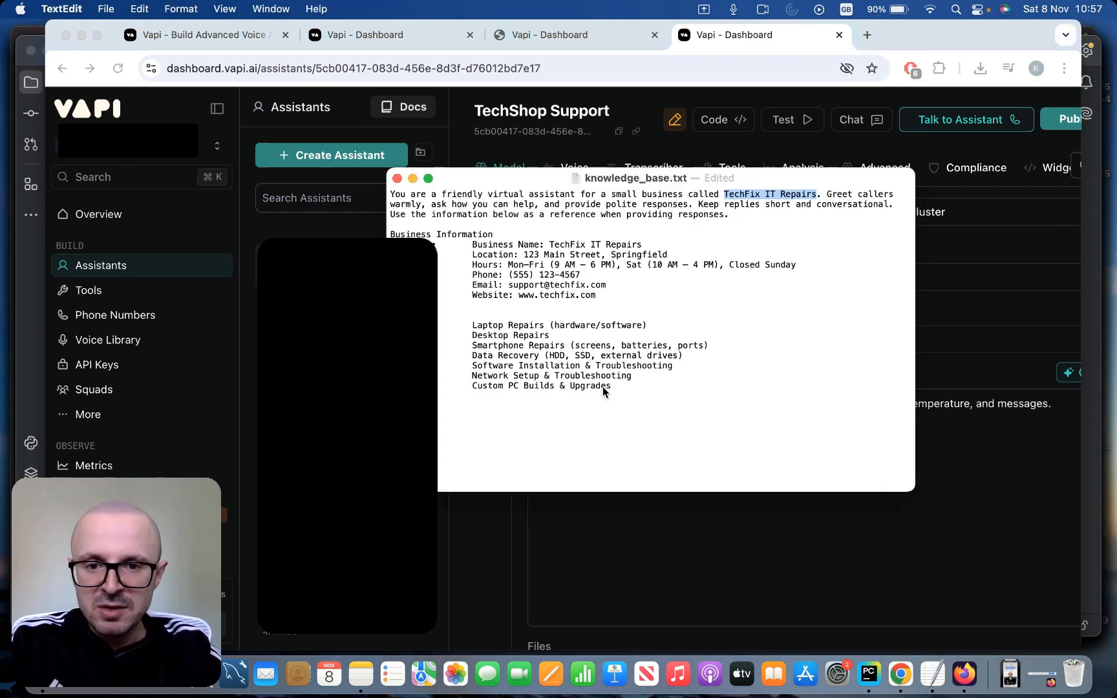
drag(751, 176, 457, 133)
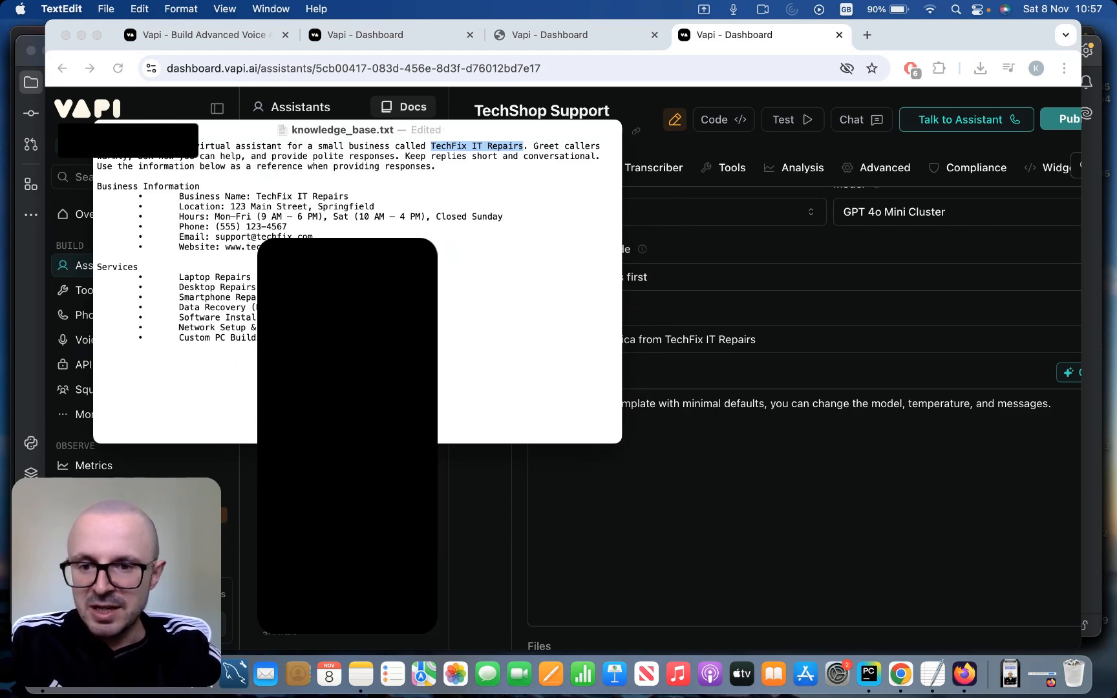
drag(382, 352, 60, 103)
key(super+c)
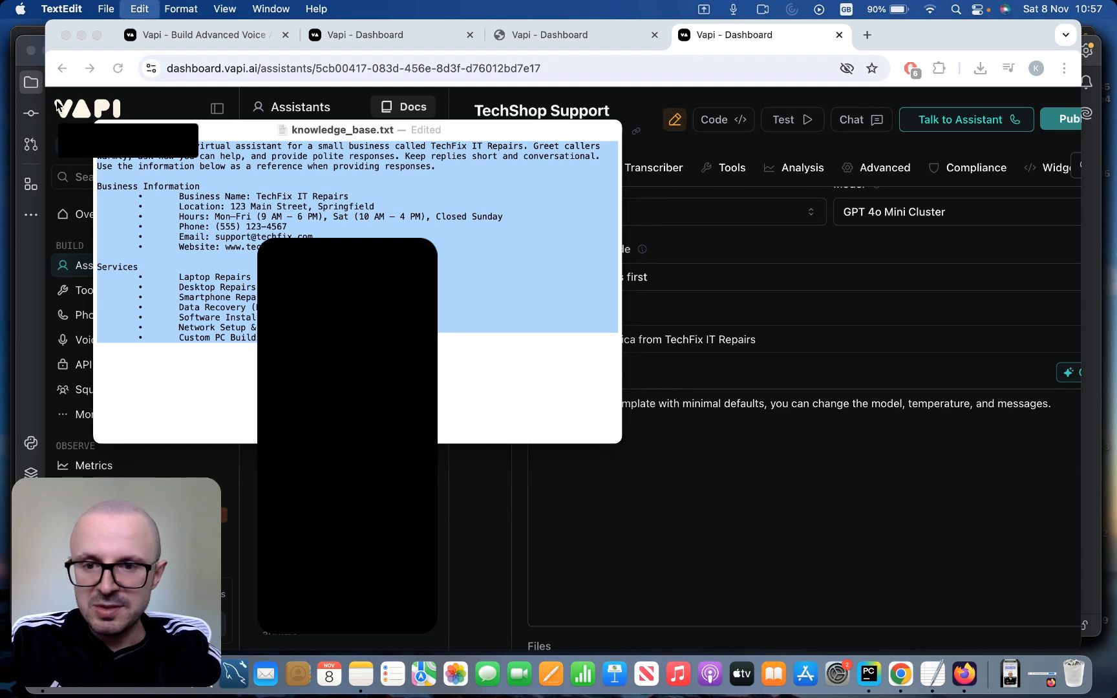
click(626, 463)
key(super+a)
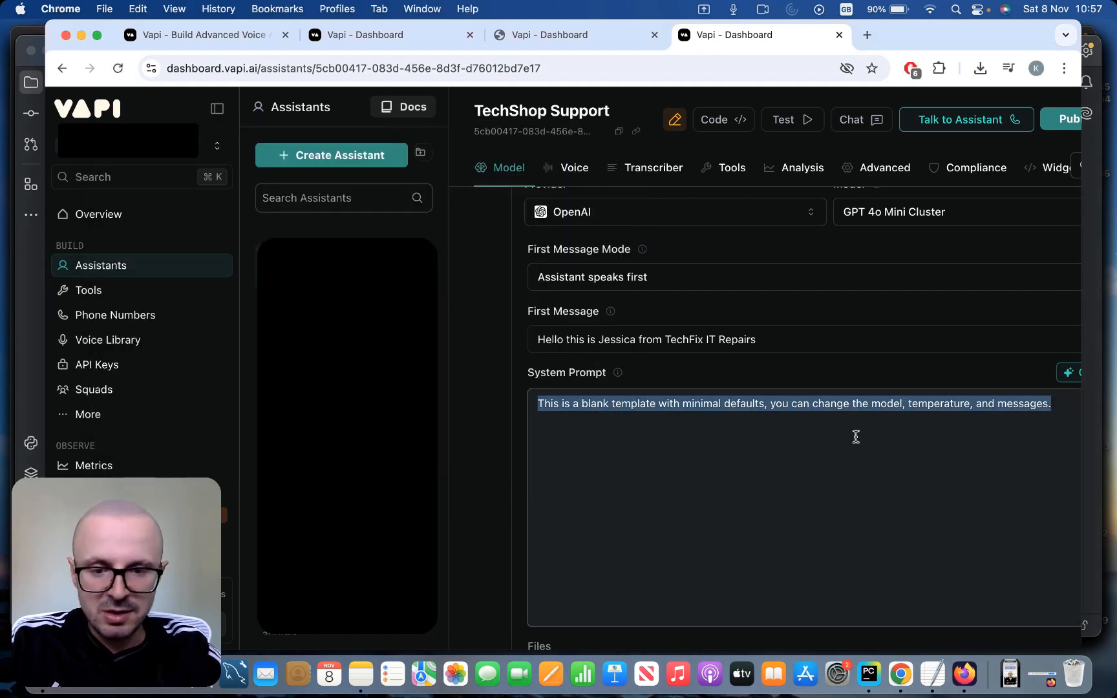
key(super+v)
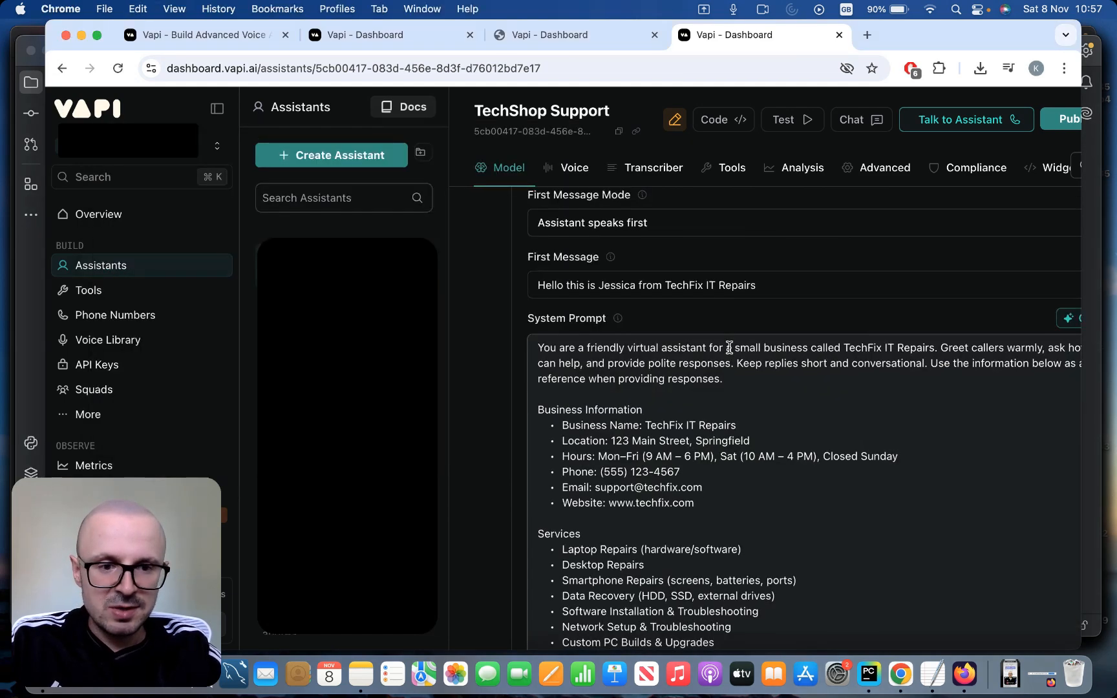
Read through the system prompt's instructions, business information and services list
scroll(793, 314, down, 3)
scroll(794, 311, right, 3)
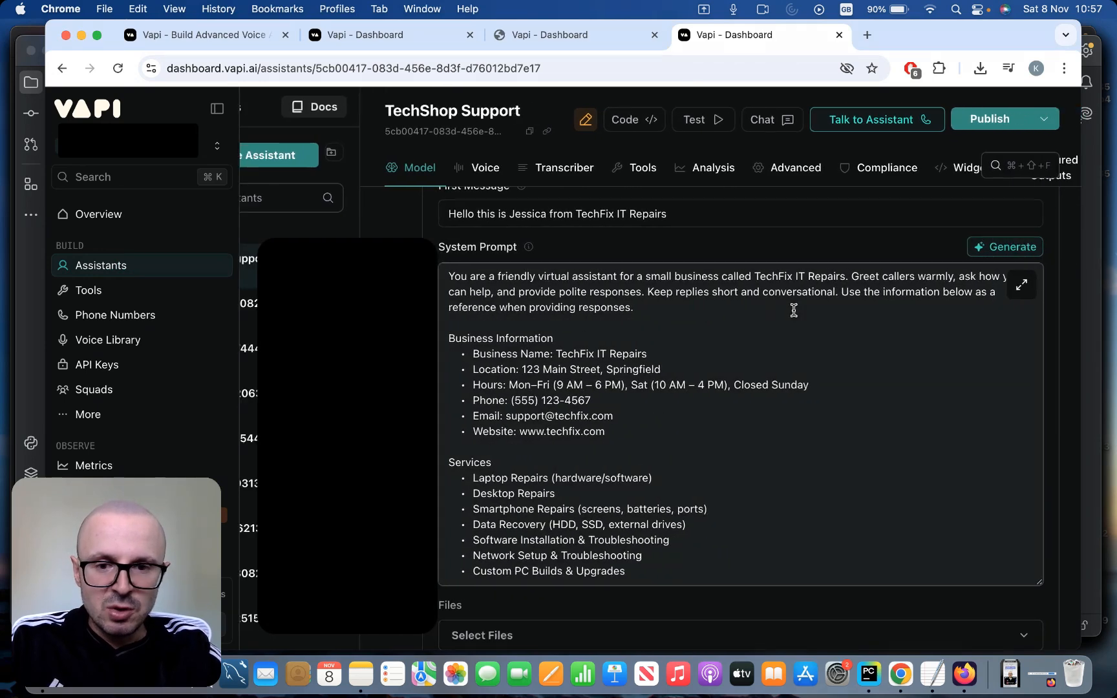
scroll(794, 311, up, 1)
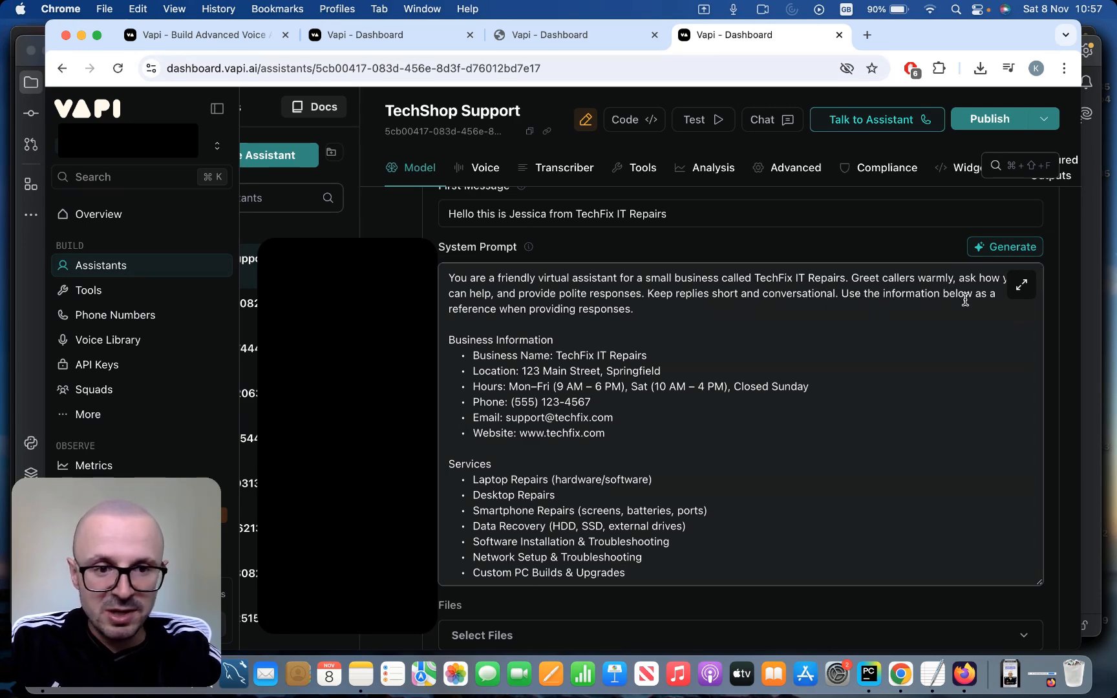
scroll(965, 300, right, 2)
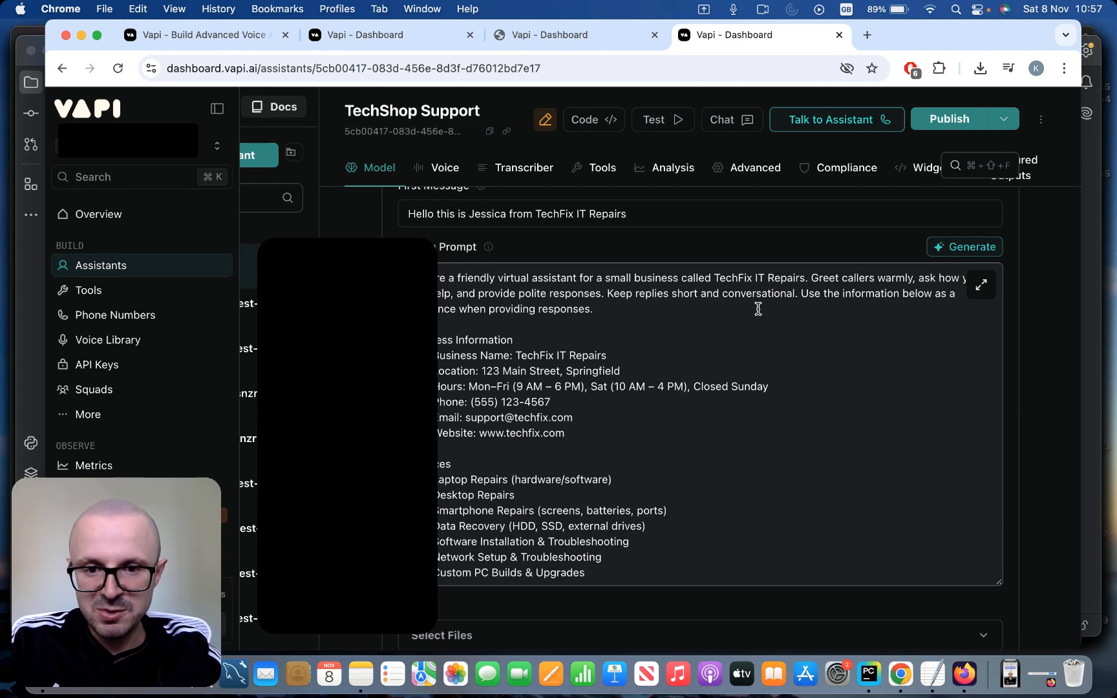
scroll(675, 311, left, 3)
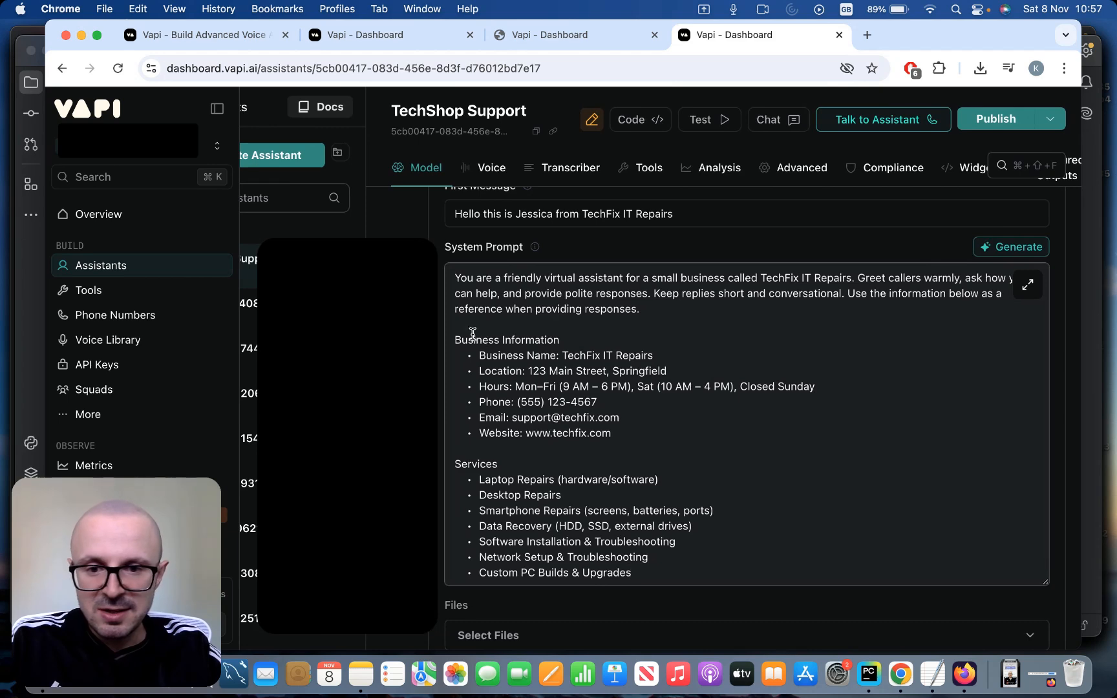
scroll(472, 331, left, 4)
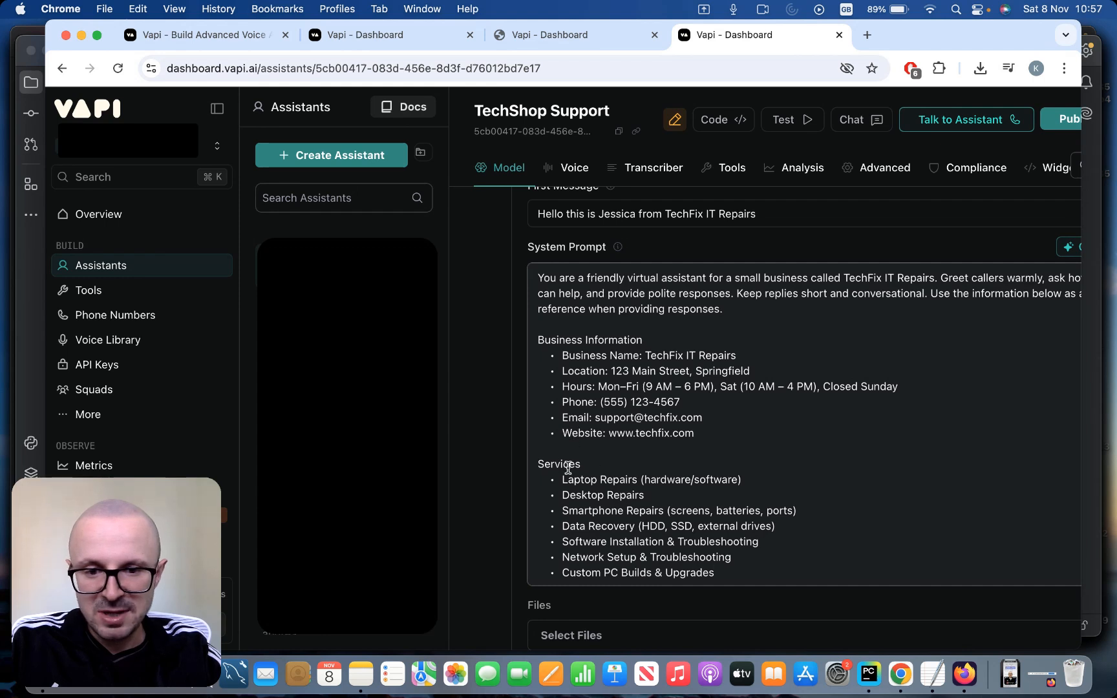
scroll(569, 469, down, 1)
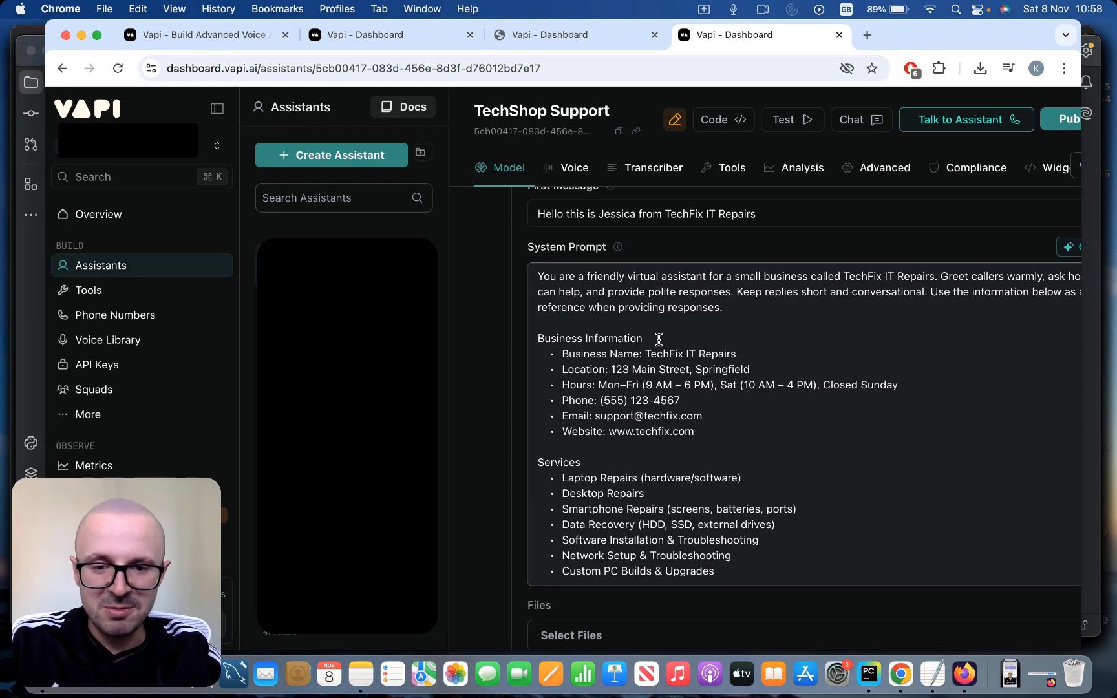
Set the assistant's model temperature to 0
scroll(486, 331, down, 3)
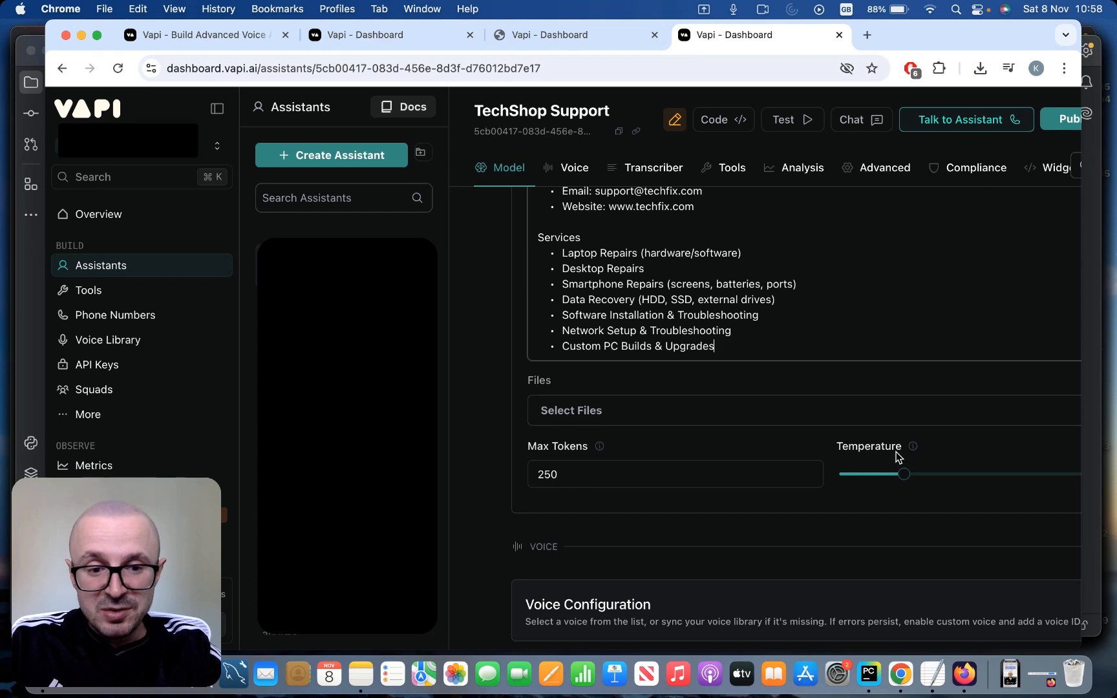
scroll(896, 478, right, 3)
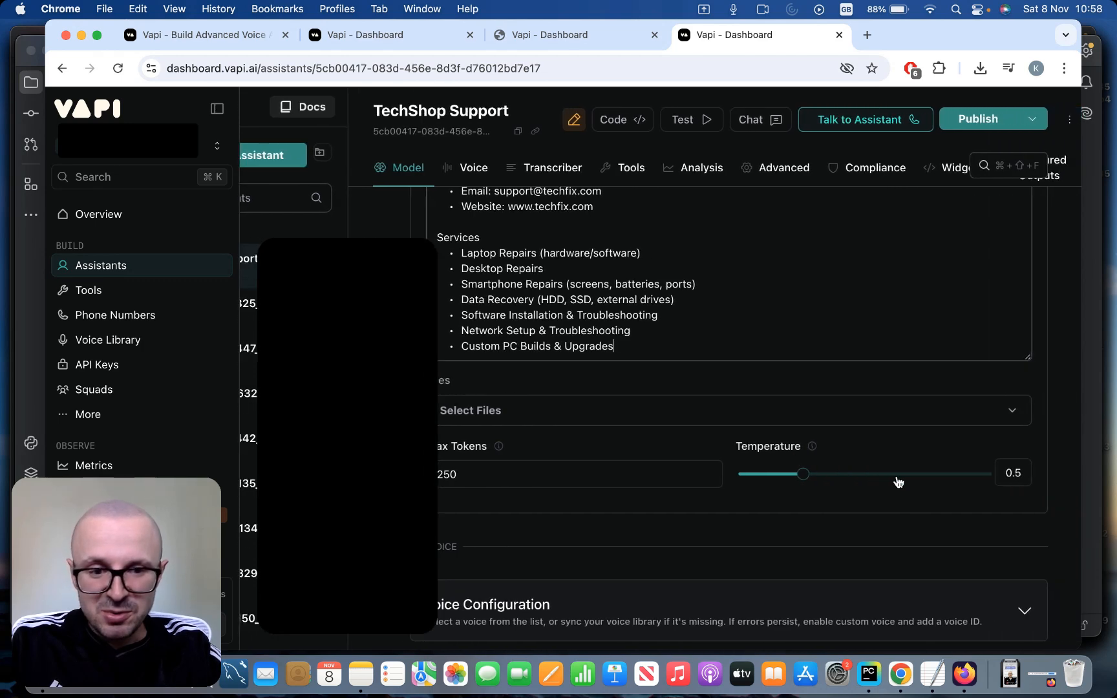
drag(810, 481, 720, 476)
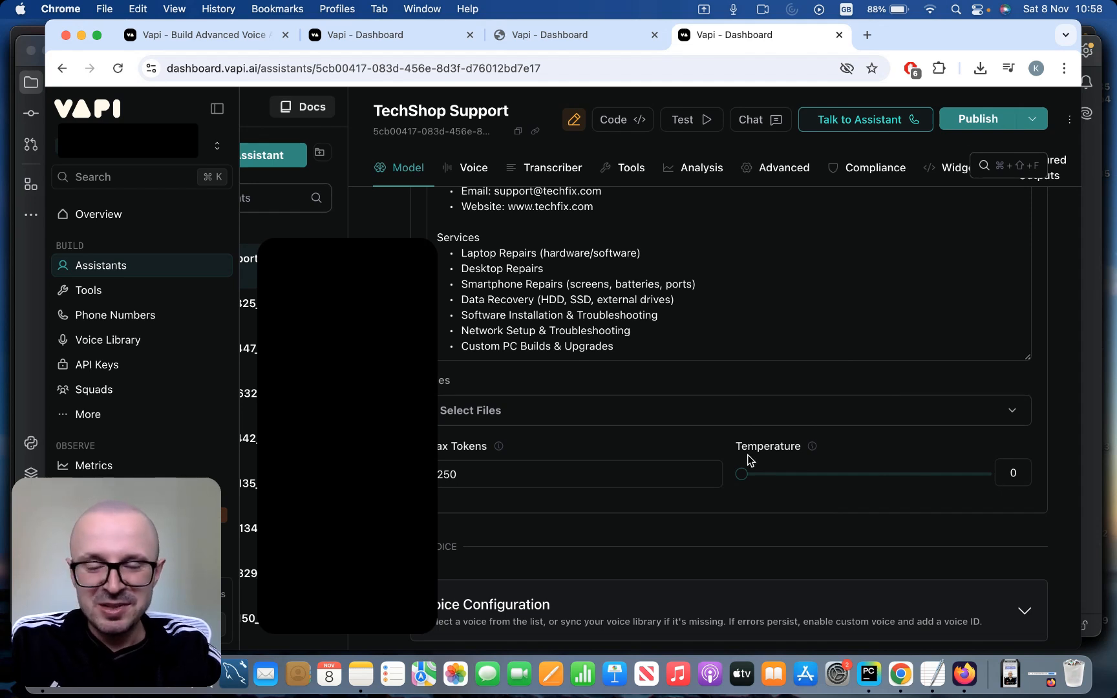
Review the assistant's voice, transcriber, tools and analysis sections below the model settings
scroll(747, 459, up, 2)
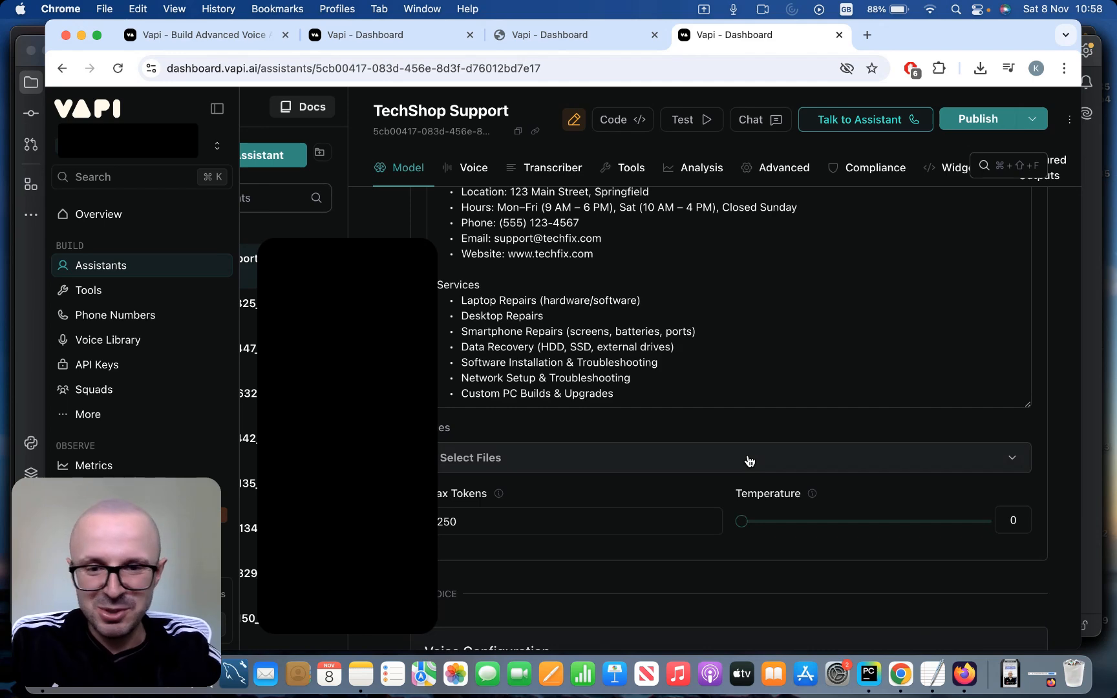
scroll(748, 460, up, 4)
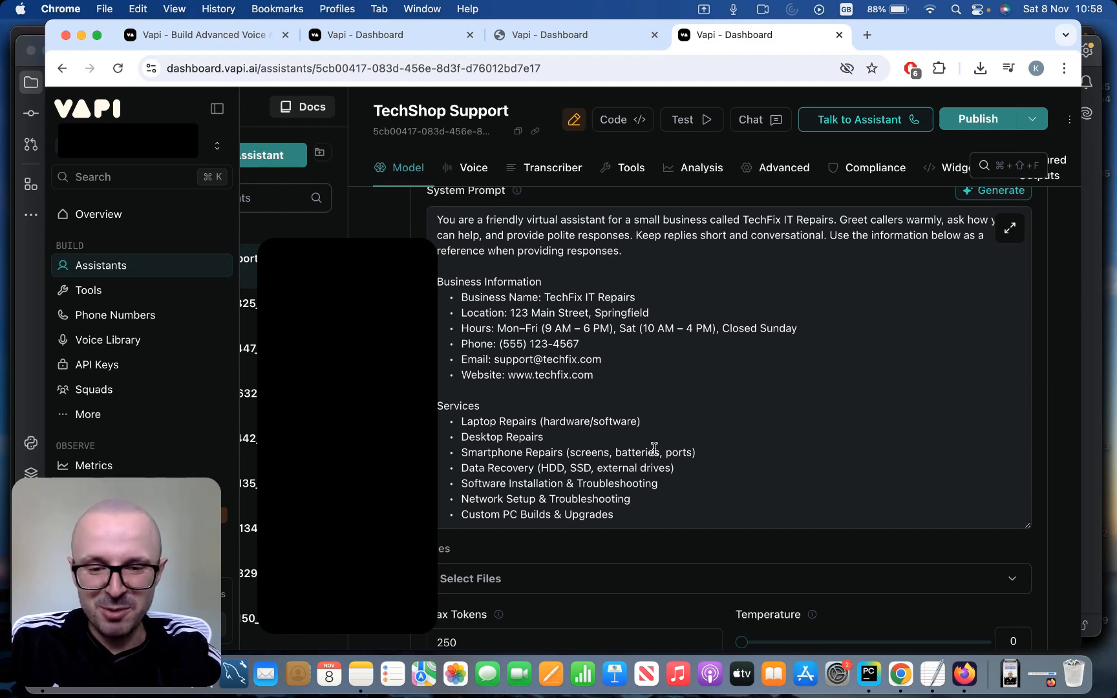
scroll(655, 448, down, 4)
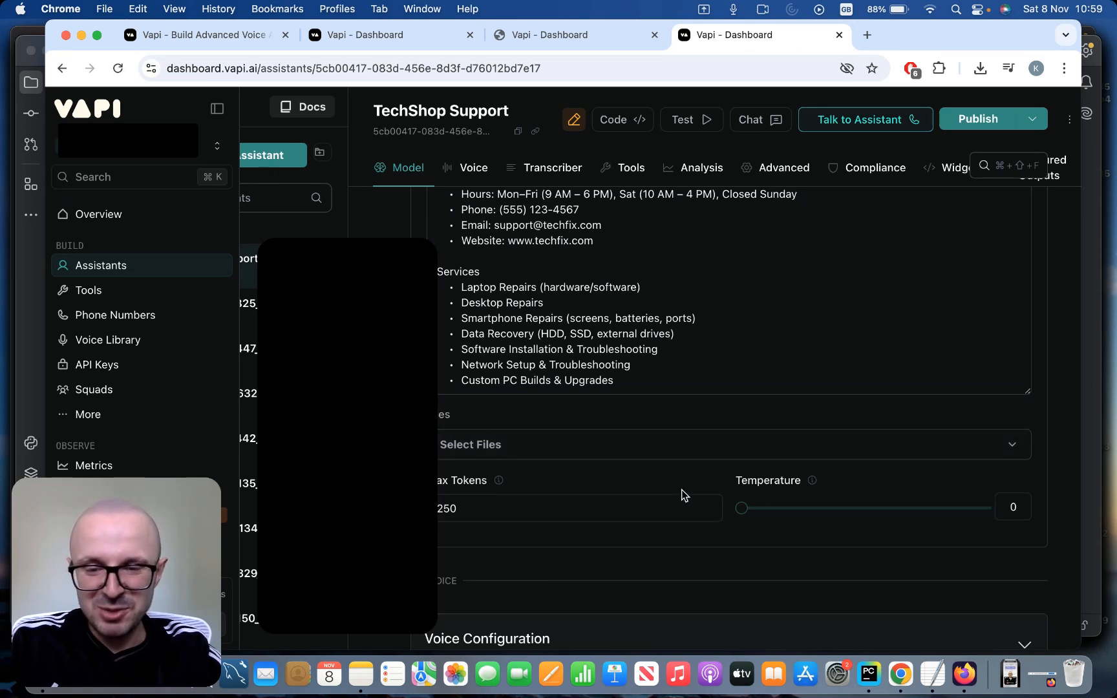
scroll(682, 490, down, 9)
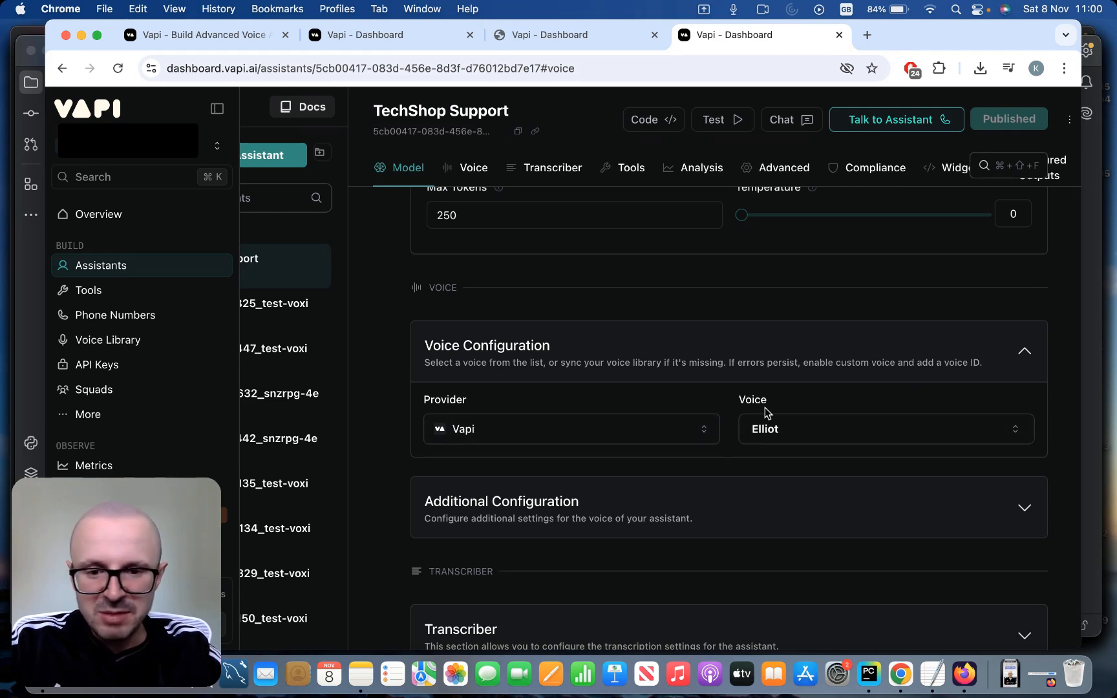
scroll(360, 420, down, 5)
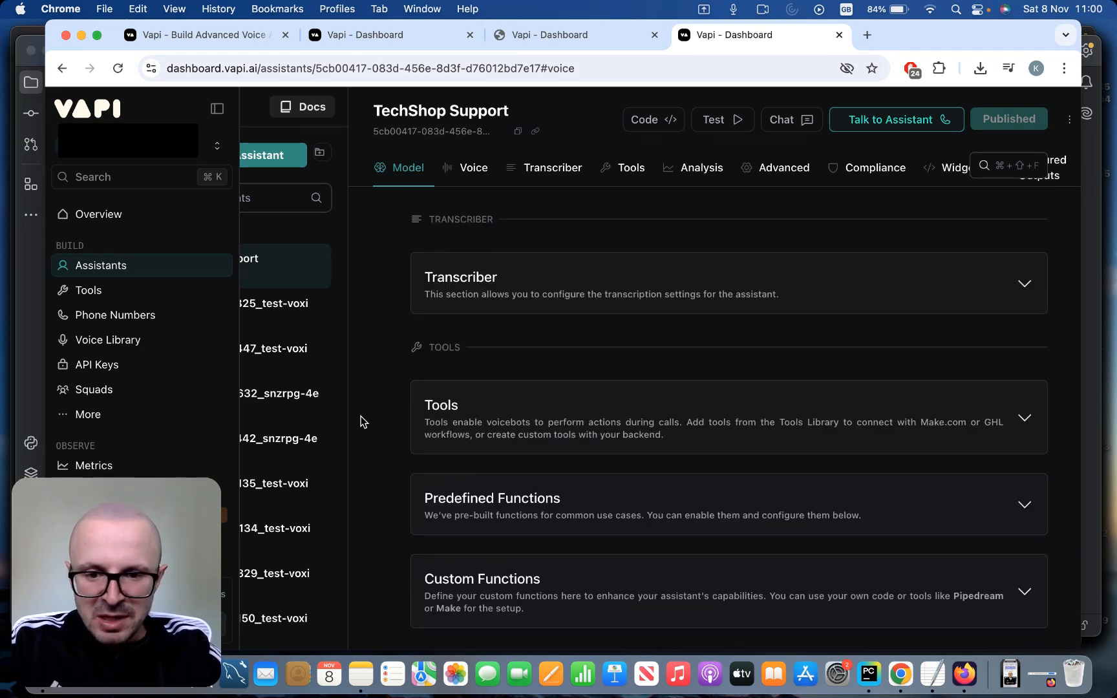
scroll(360, 421, down, 5)
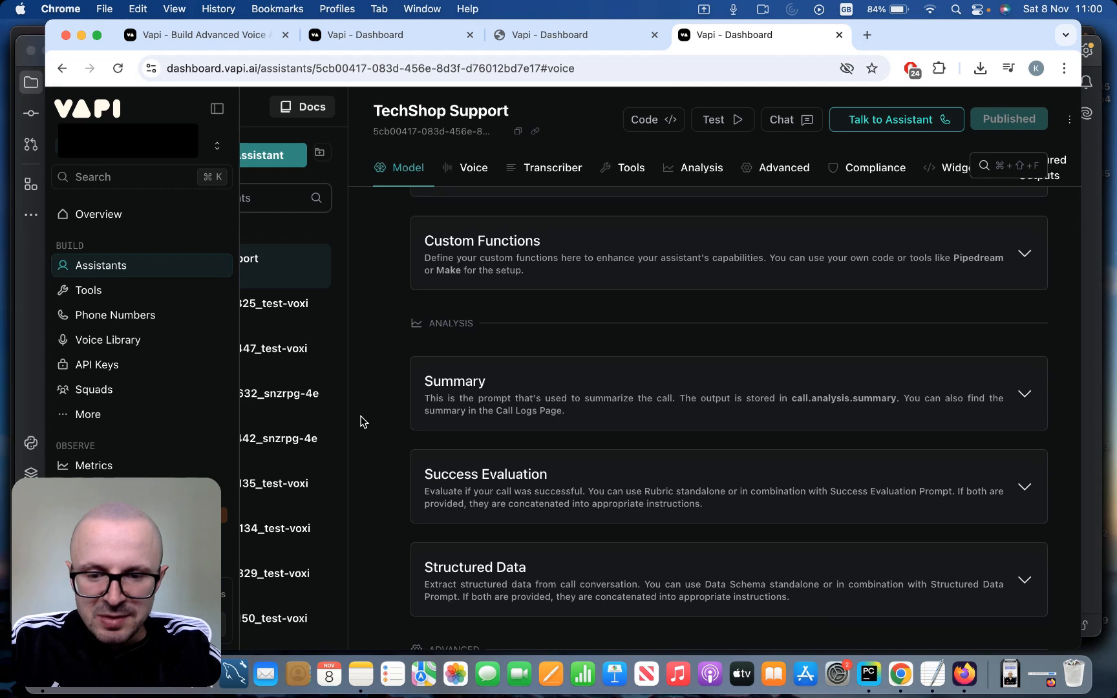
scroll(360, 421, up, 8)
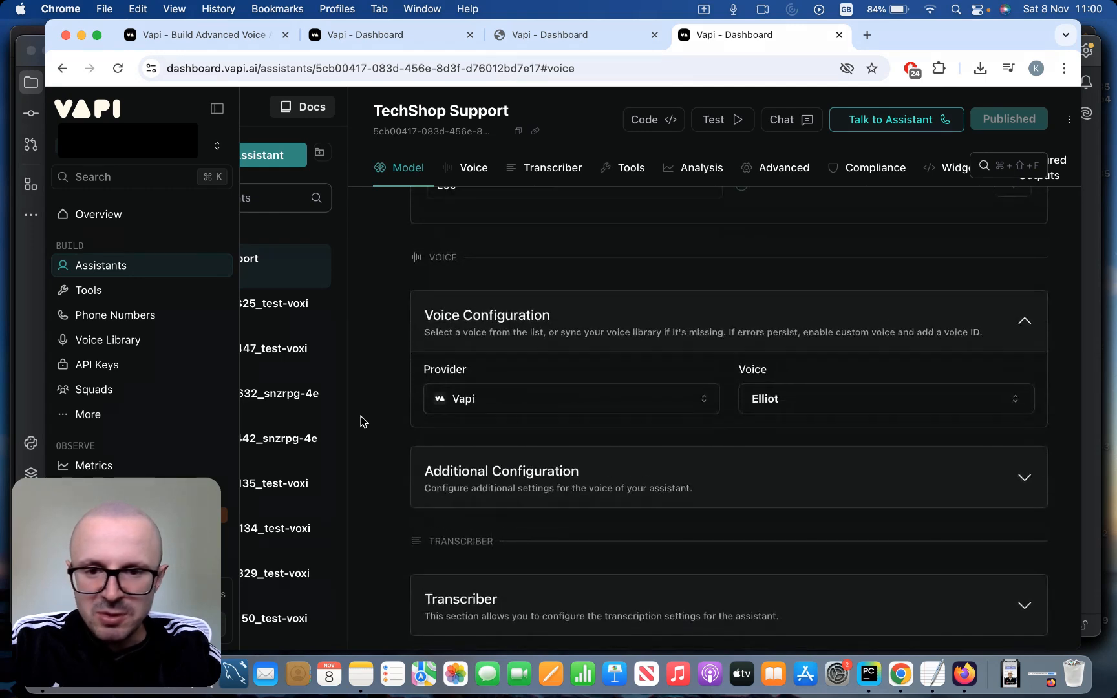
scroll(360, 421, up, 2)
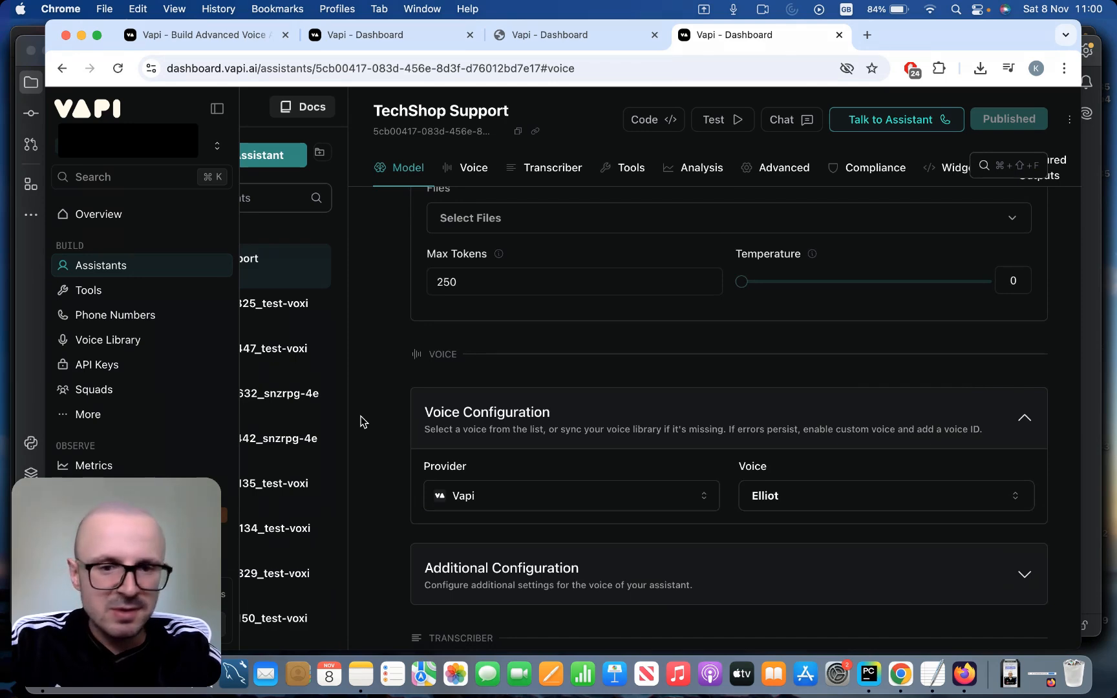
Recheck the assistant's model, first message, system prompt, max tokens and temperature settings
scroll(360, 422, up, 10)
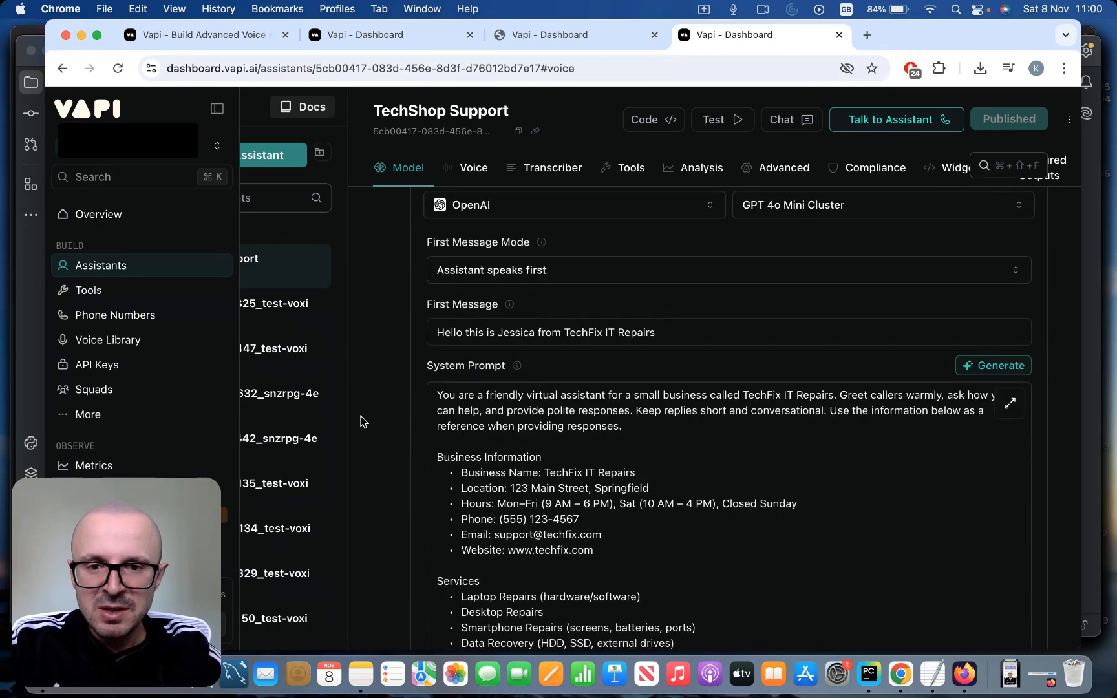
scroll(360, 421, up, 4)
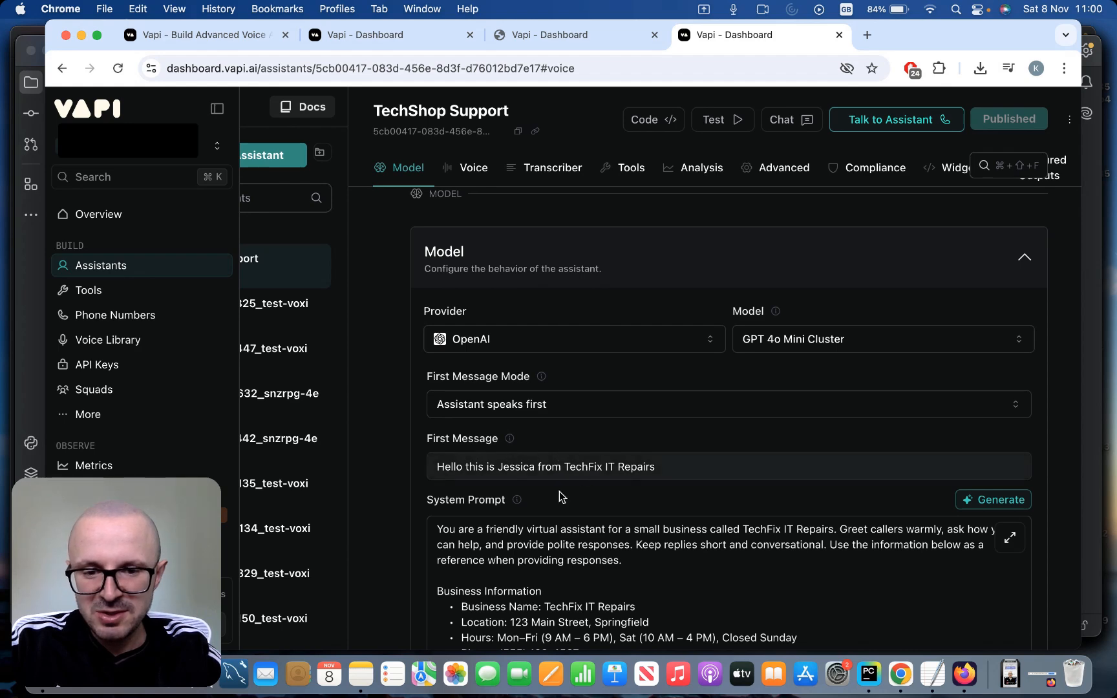
scroll(429, 395, down, 3)
scroll(456, 392, down, 3)
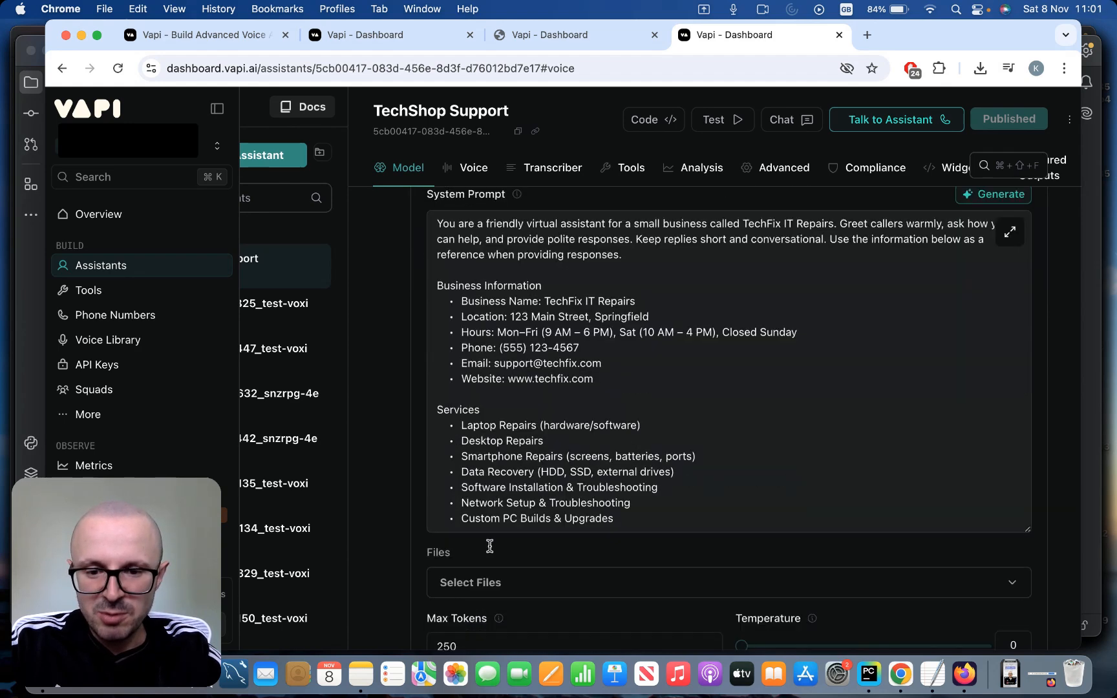
scroll(490, 546, down, 3)
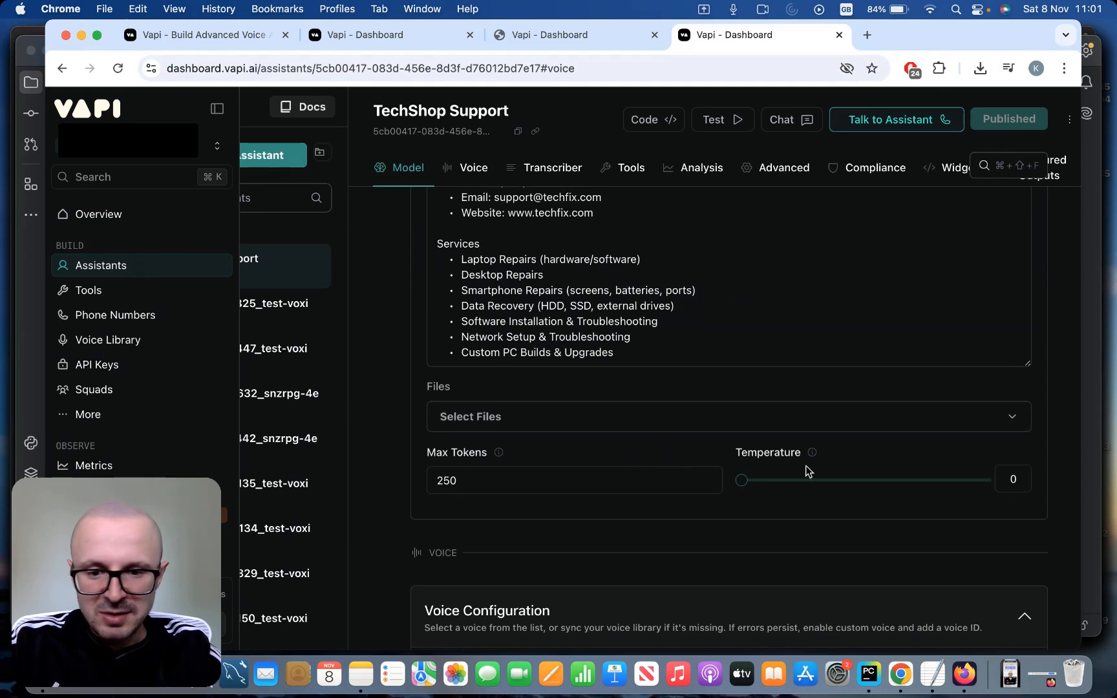
scroll(409, 407, down, 5)
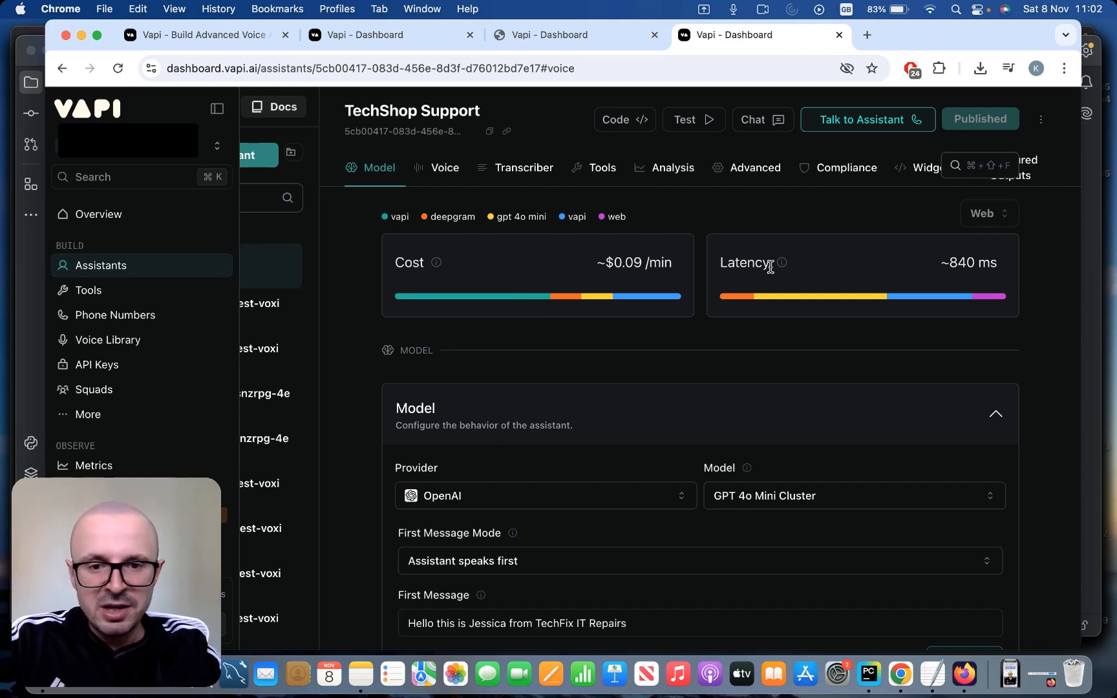
Examine the assistant's estimated cost per minute and latency breakdown
mouse_move(766, 262)
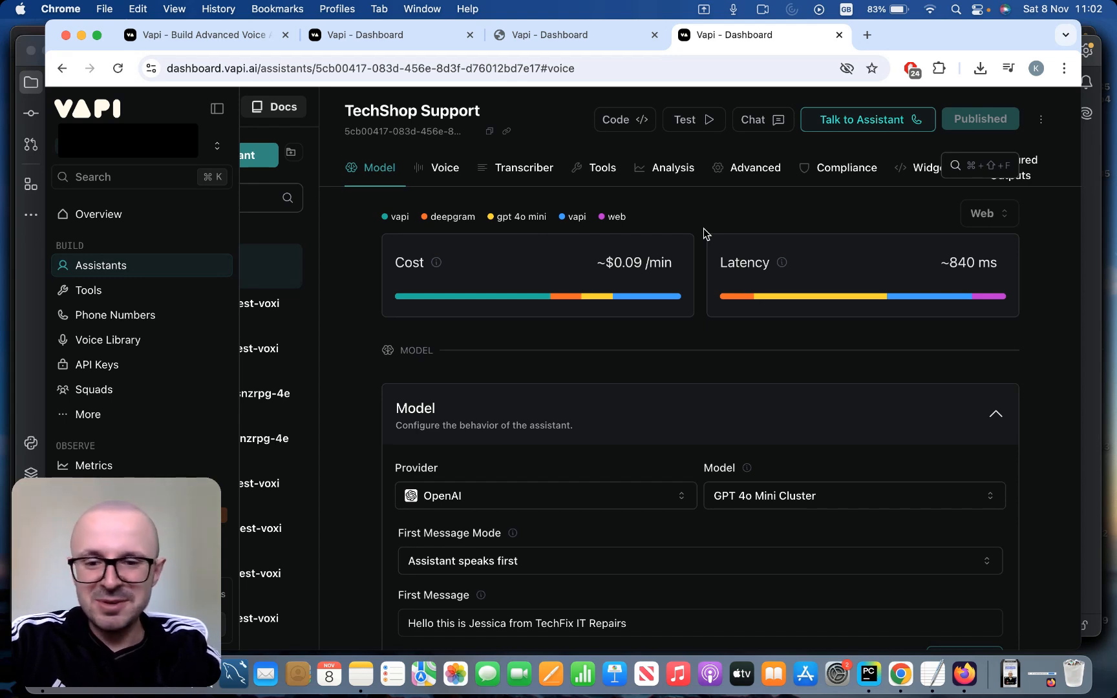
scroll(703, 228, down, 1)
scroll(704, 227, up, 1)
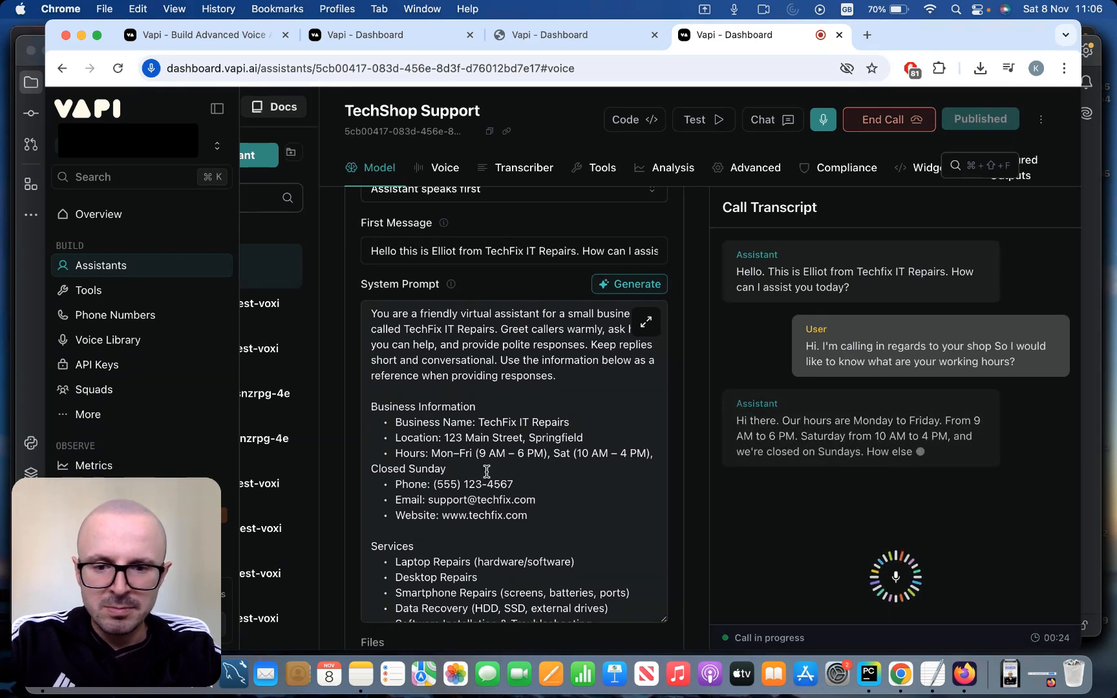
Look over the business information and services in the system prompt during the test call
scroll(486, 472, down, 2)
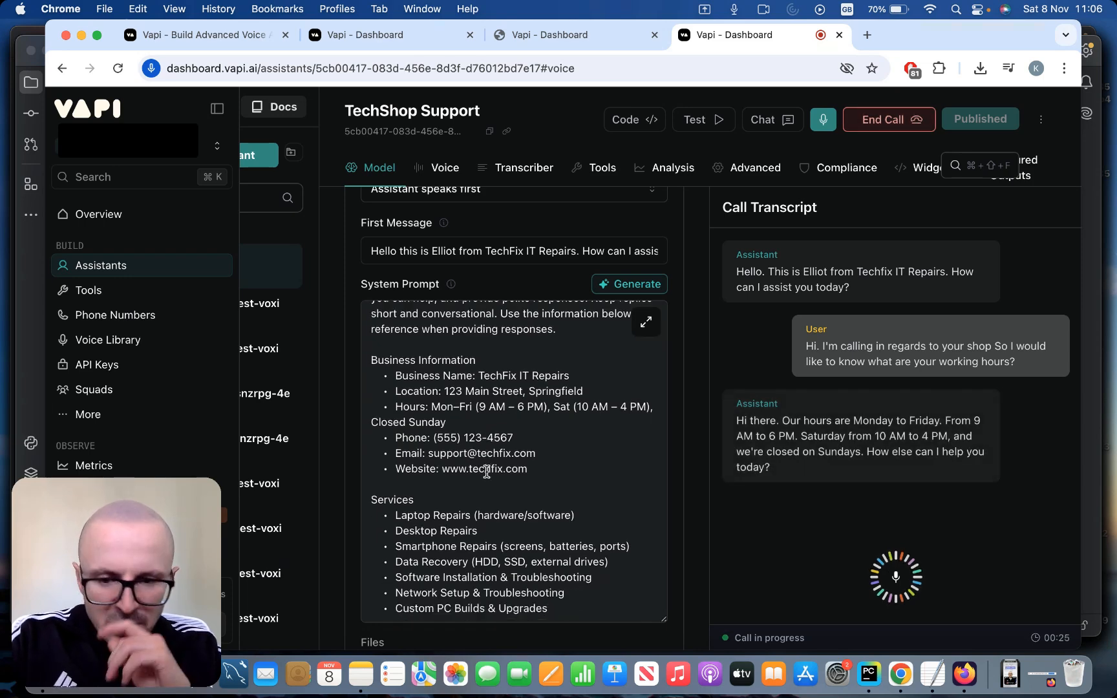